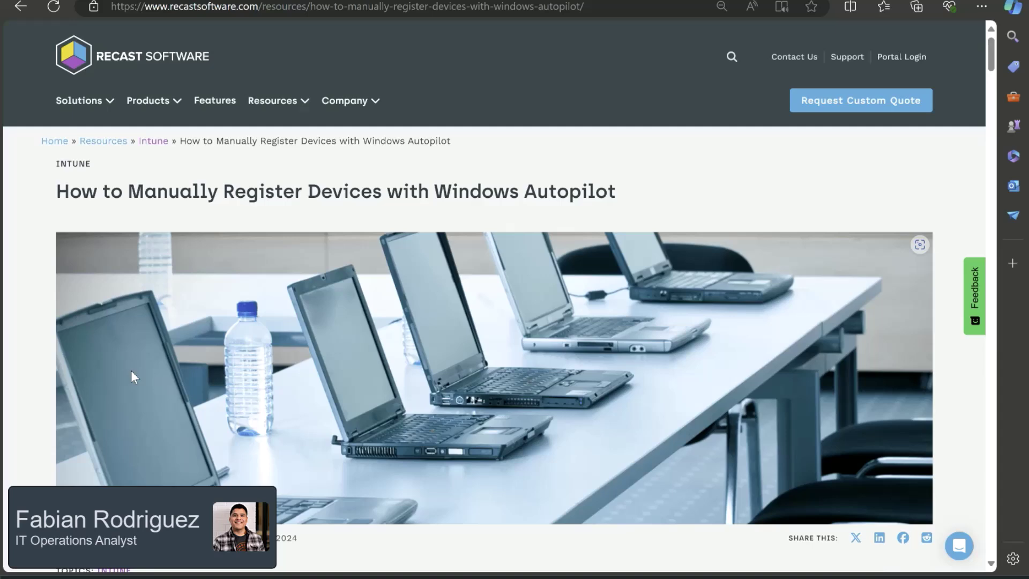
# - Scroll the Recast Autopilot article down to its introduction and Prerequisites list
pyautogui.scroll(-8, 131, 371)
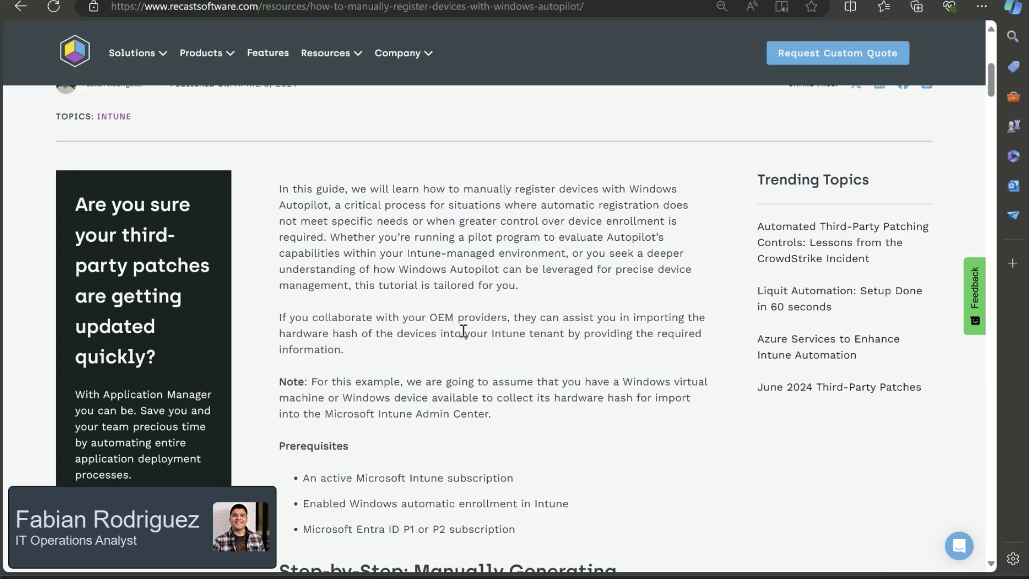
# - Highlight the OEM note and automatic enrollment prerequisite, scrolling until the Step-by-Step heading shows
pyautogui.moveTo(301, 317); pyautogui.dragTo(509, 324)
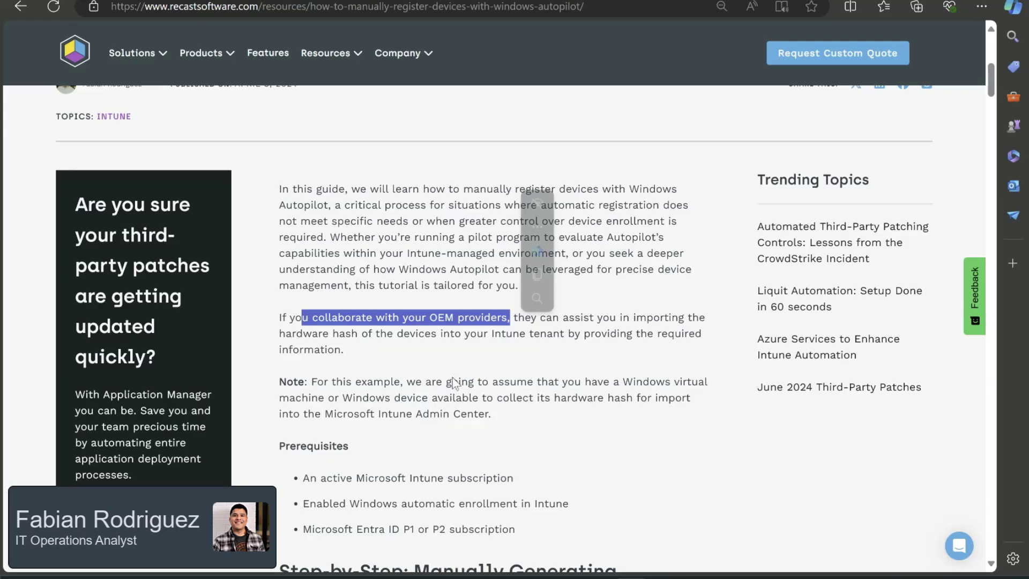
pyautogui.click(574, 398)
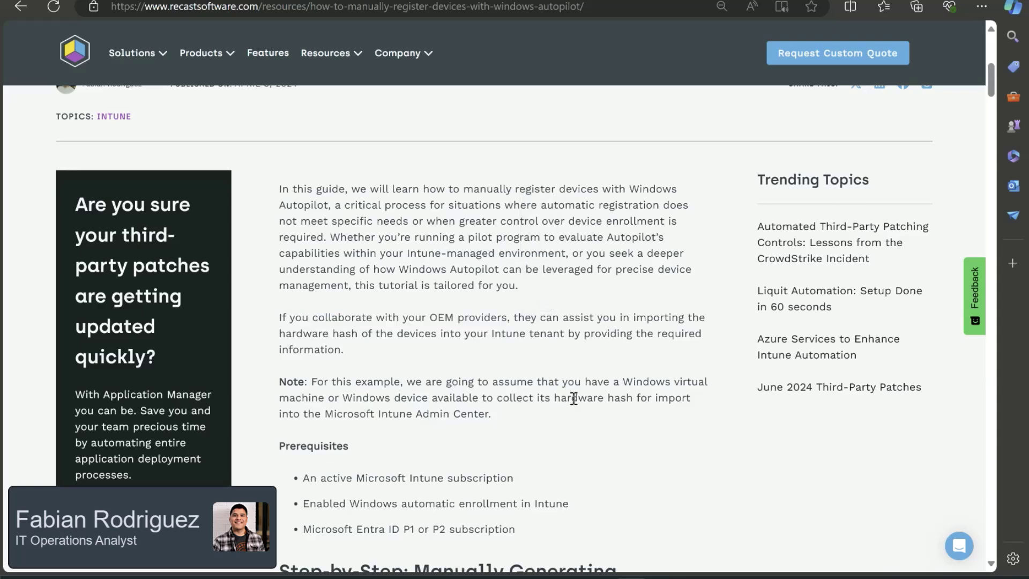
pyautogui.scroll(-2, 573, 399)
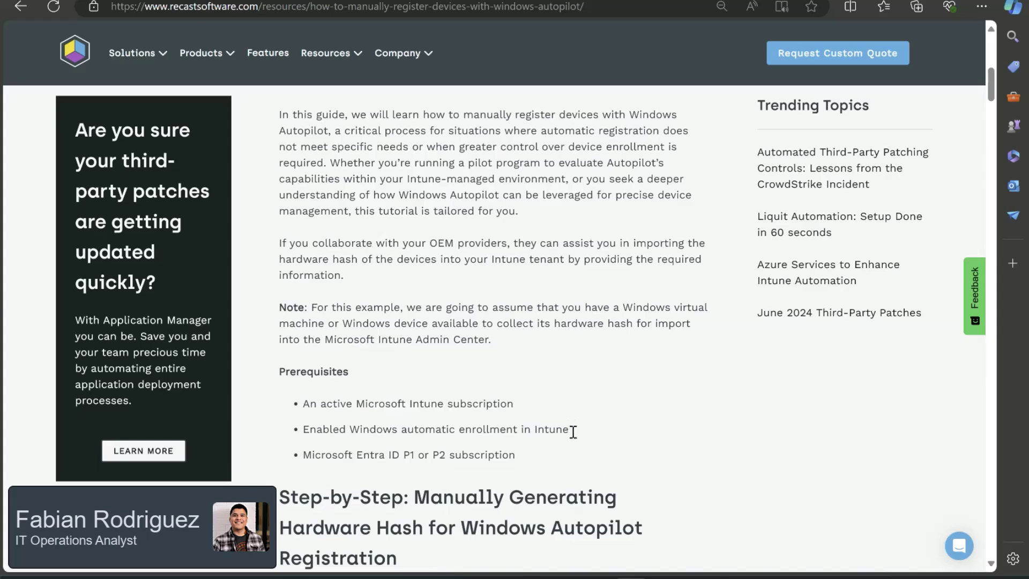
pyautogui.moveTo(569, 429); pyautogui.dragTo(302, 429)
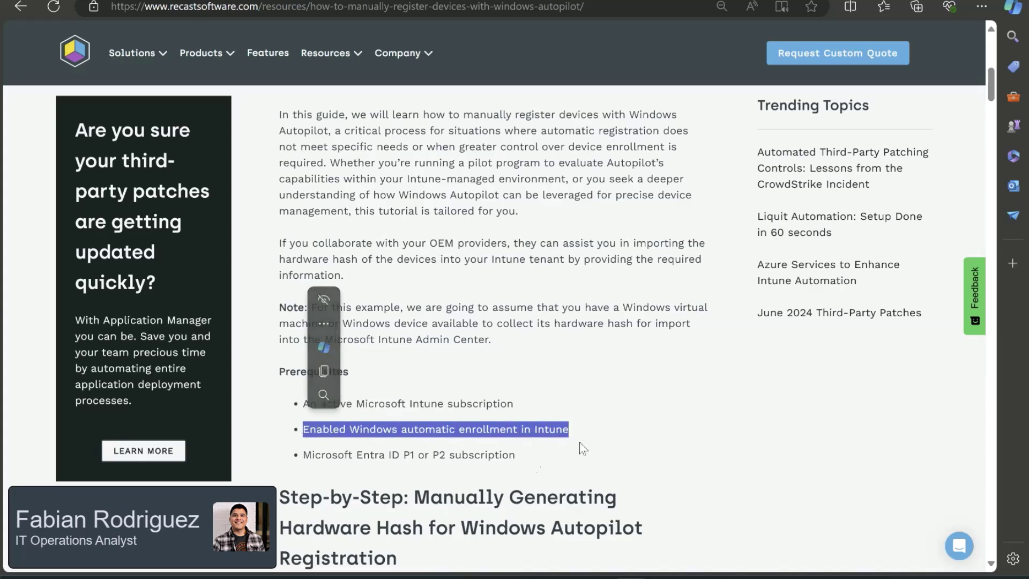
pyautogui.click(589, 427)
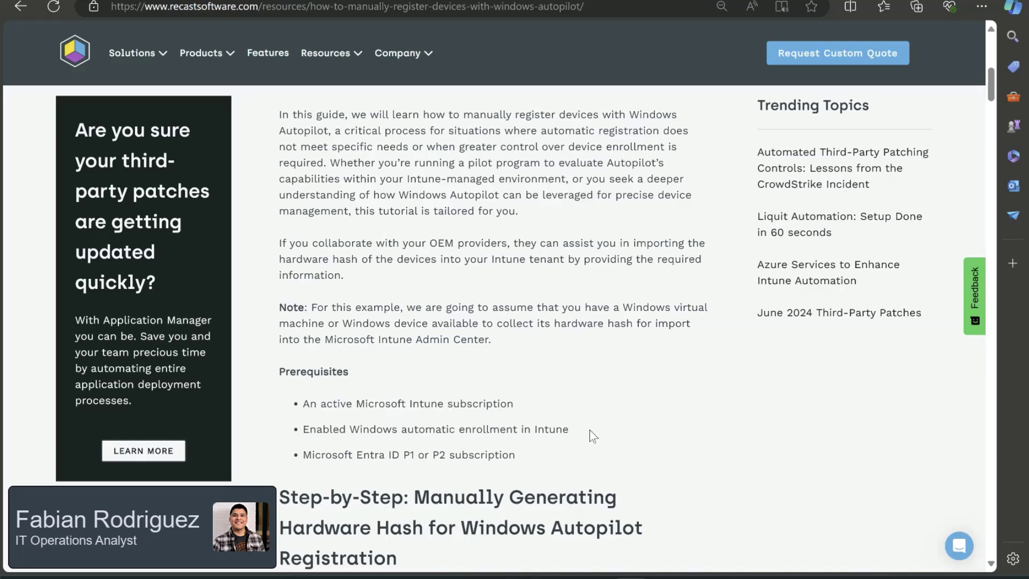
# - In Intune, open Devices > Enrollment > Automatic Enrollment, where MDM user scope is All
pyautogui.click(295, 1)
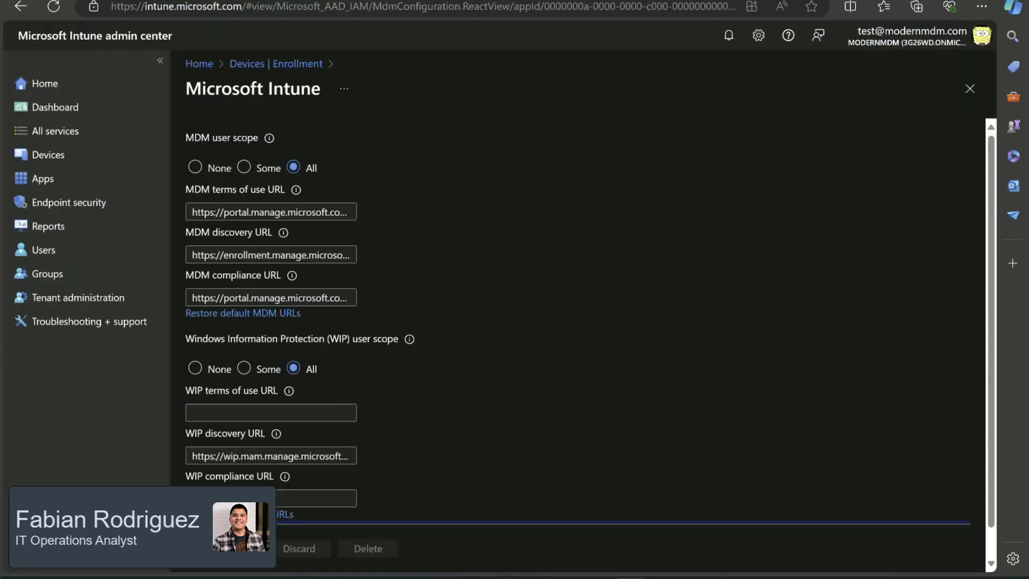
pyautogui.click(24, 85)
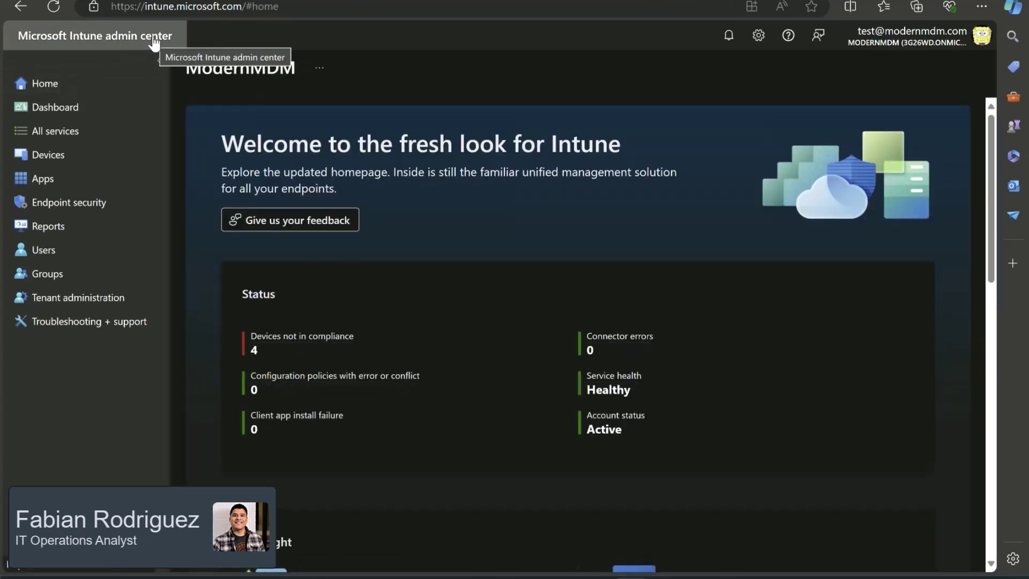
pyautogui.click(71, 156)
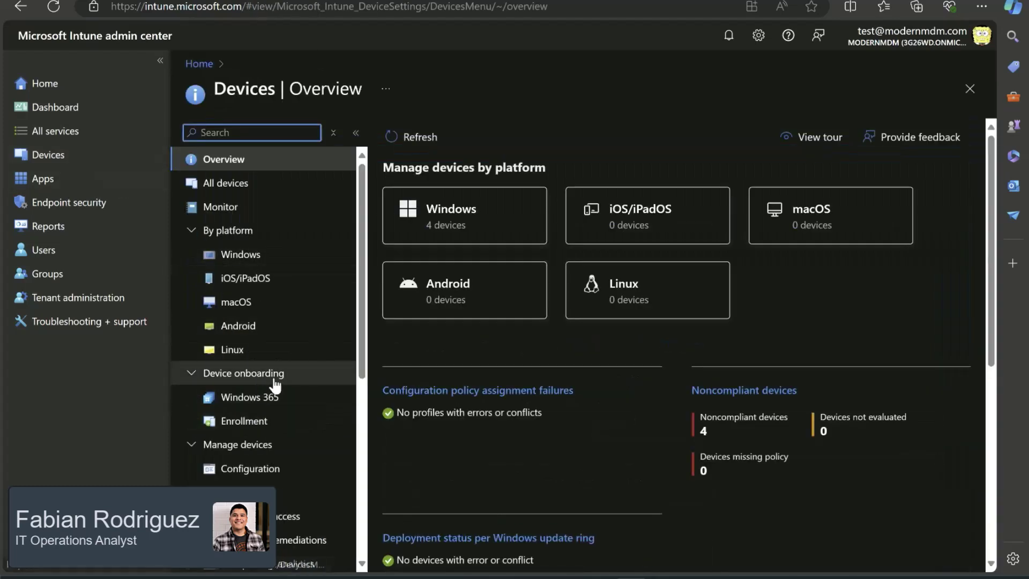
pyautogui.click(272, 426)
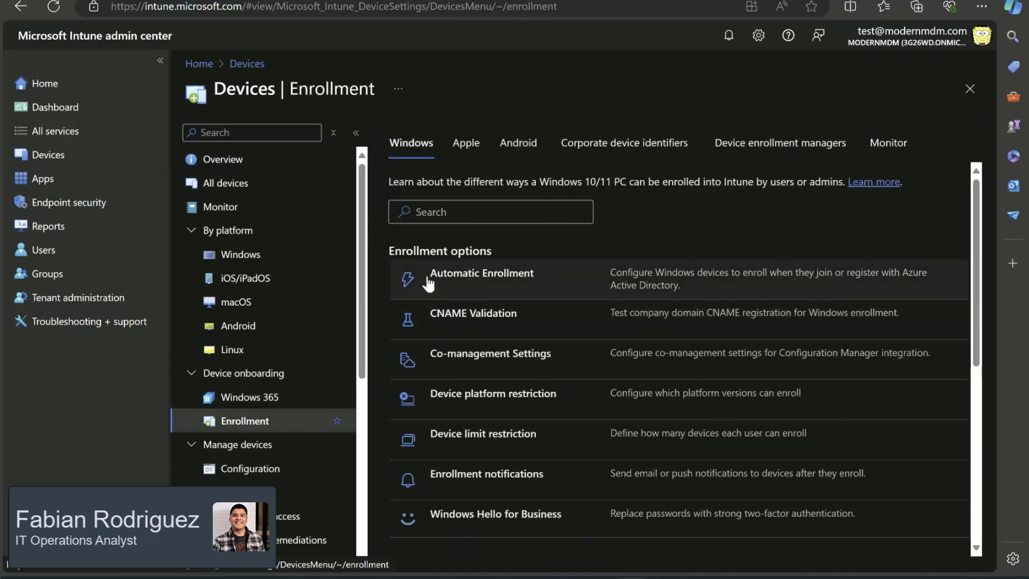
pyautogui.click(458, 275)
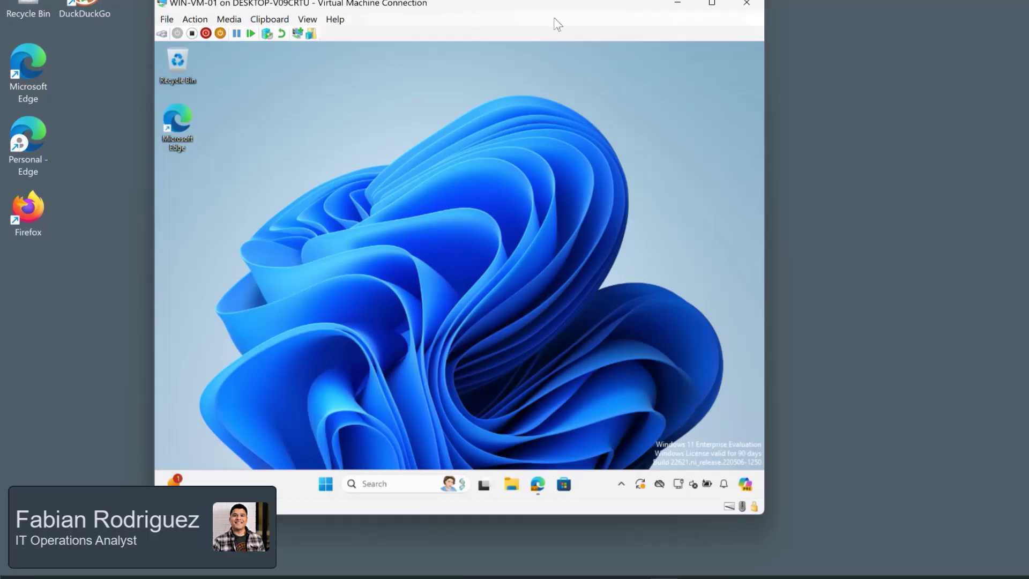
# - Search 'powershell' in the VM and launch PowerShell ISE as administrator, accepting UAC
pyautogui.moveTo(534, 7); pyautogui.dragTo(571, 5)
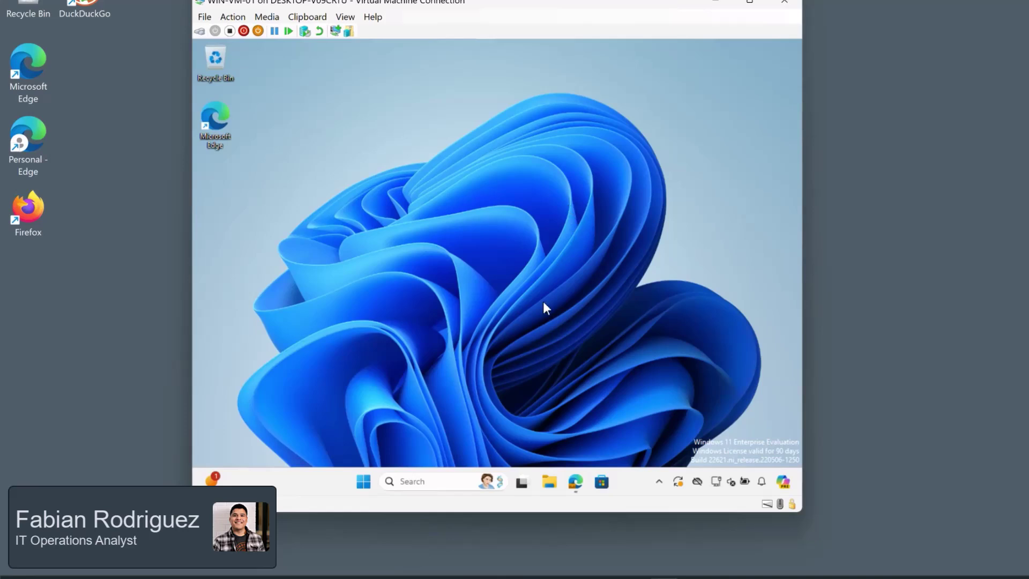
pyautogui.click(423, 481)
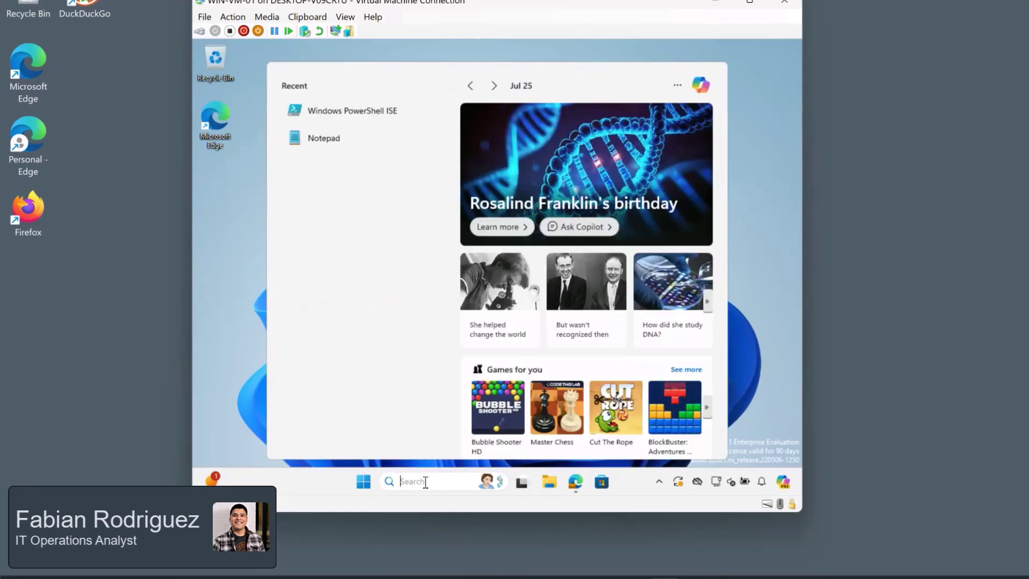
pyautogui.write('powershe')
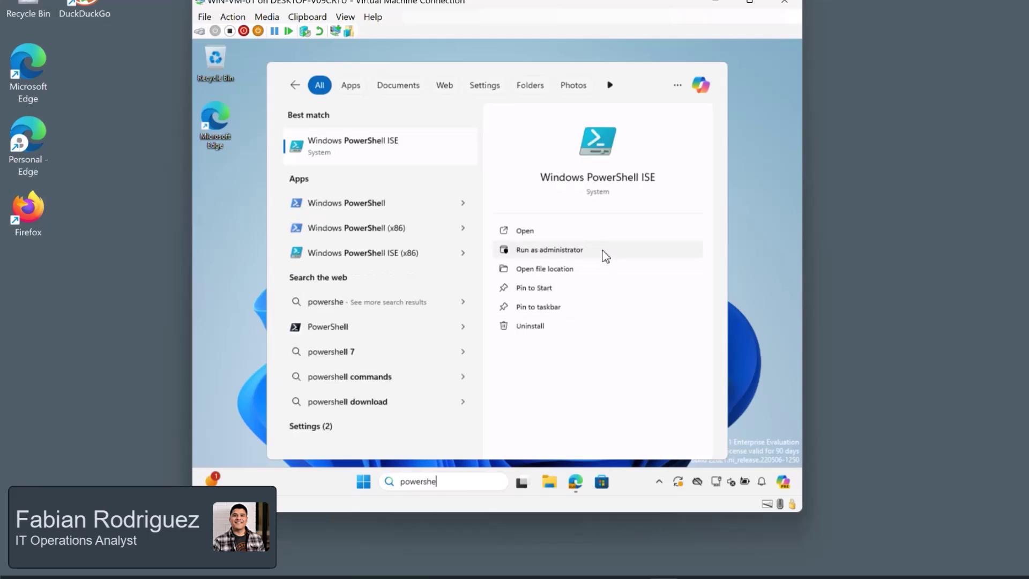
pyautogui.click(602, 255)
pyautogui.click(460, 356)
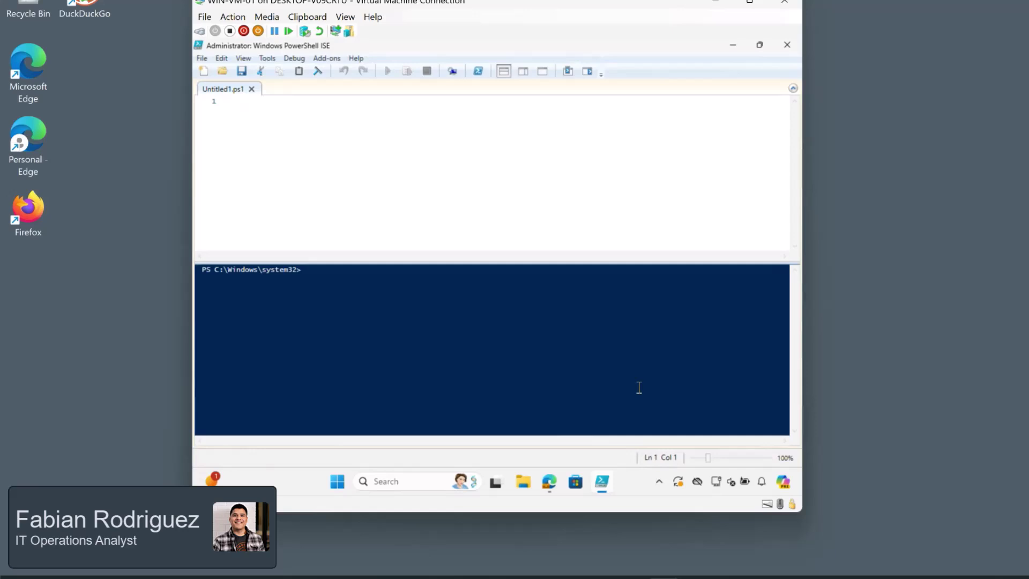
# - Copy the seven hardware hash commands from Microsoft Learn and paste them into the ISE script
pyautogui.click(553, 482)
pyautogui.click(485, 49)
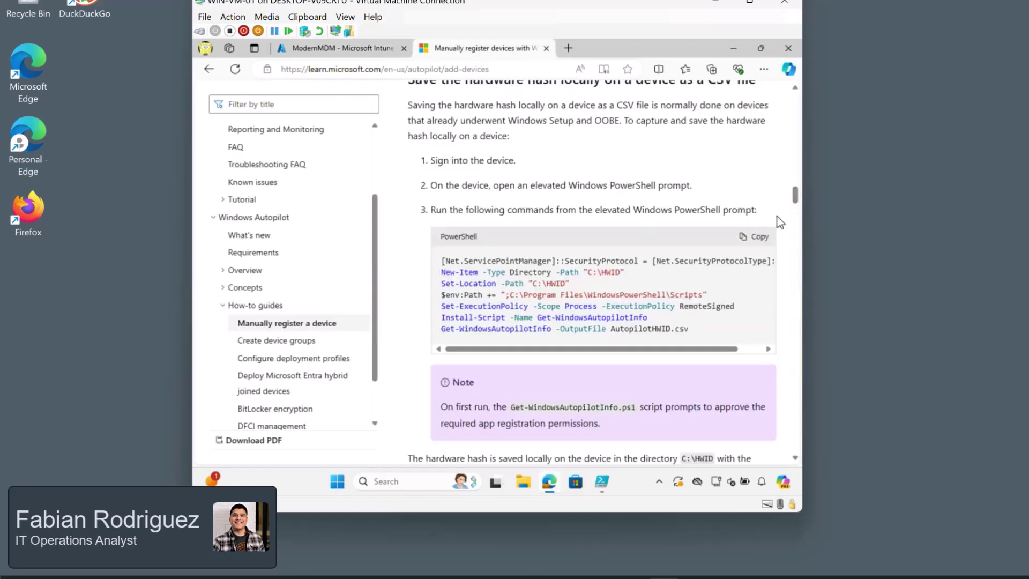
pyautogui.click(770, 246)
pyautogui.click(740, 50)
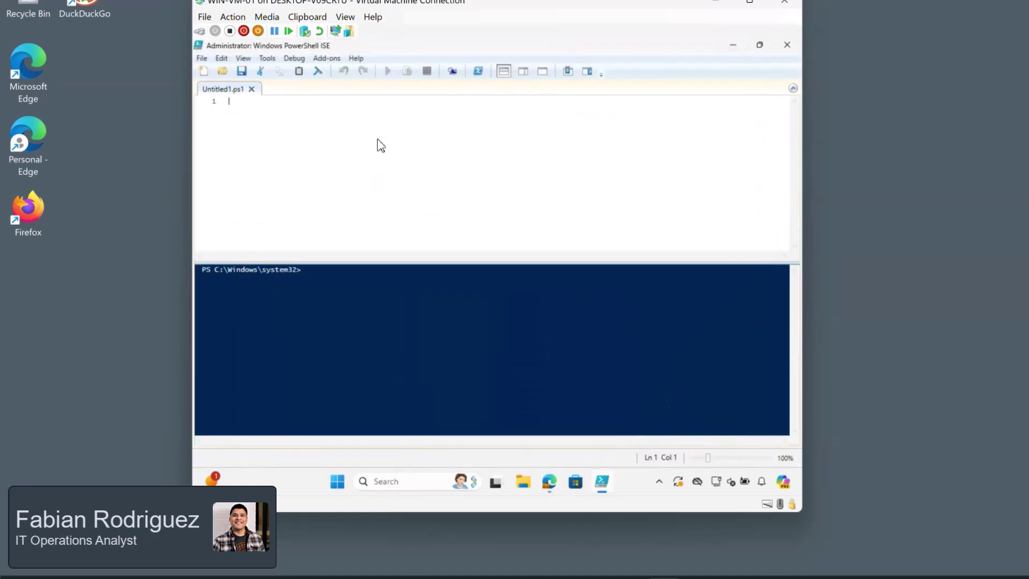
pyautogui.rightClick(379, 142)
pyautogui.click(407, 172)
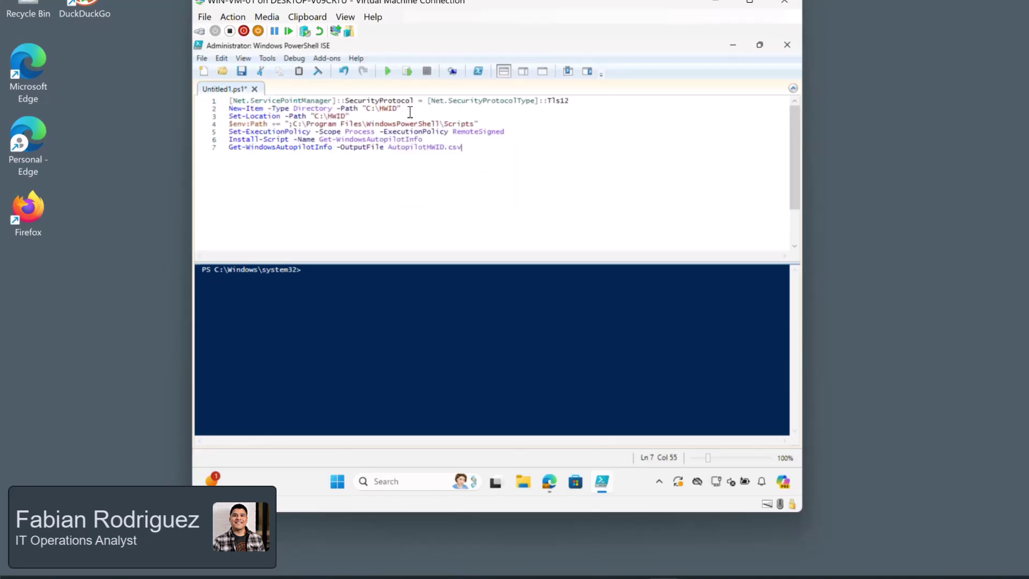
pyautogui.moveTo(406, 110); pyautogui.dragTo(372, 110)
# - Run the hash script, choosing Yes to All for the execution policy change
pyautogui.click(384, 183)
pyautogui.click(388, 74)
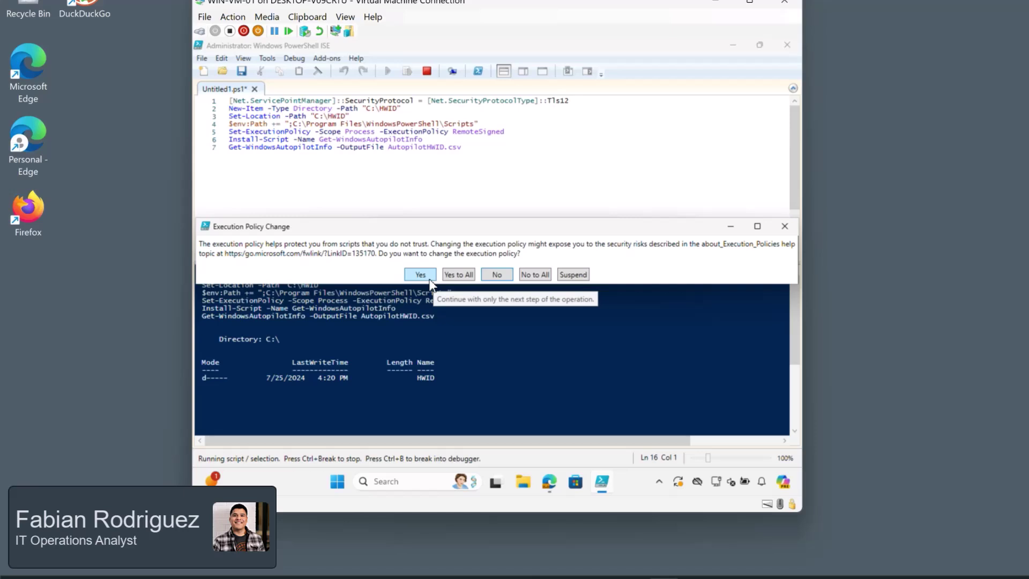
pyautogui.click(459, 276)
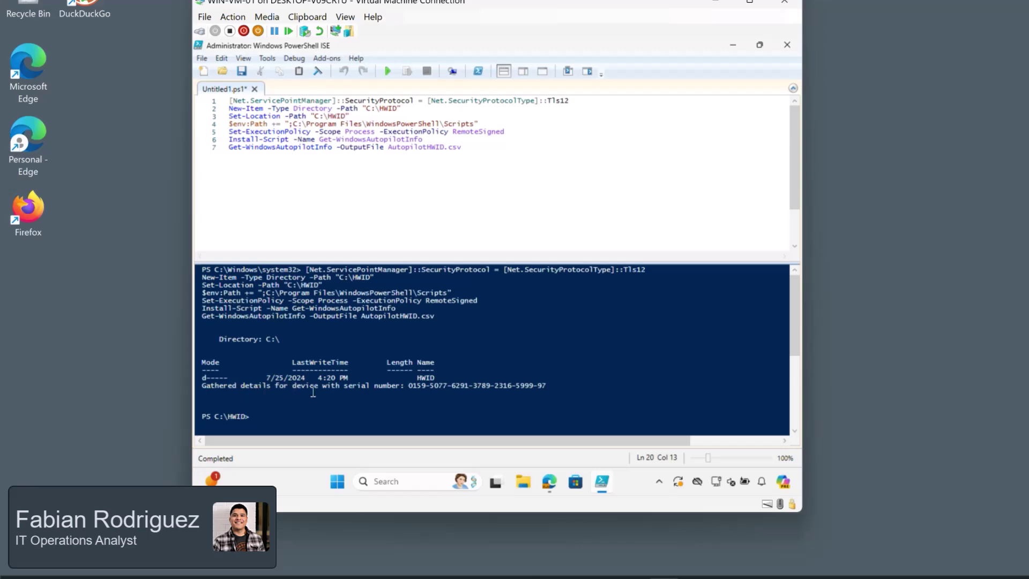
pyautogui.click(310, 416)
# - Open AutopilotHWID.csv from Local Disk (C:) > HWID in File Explorer
pyautogui.click(731, 46)
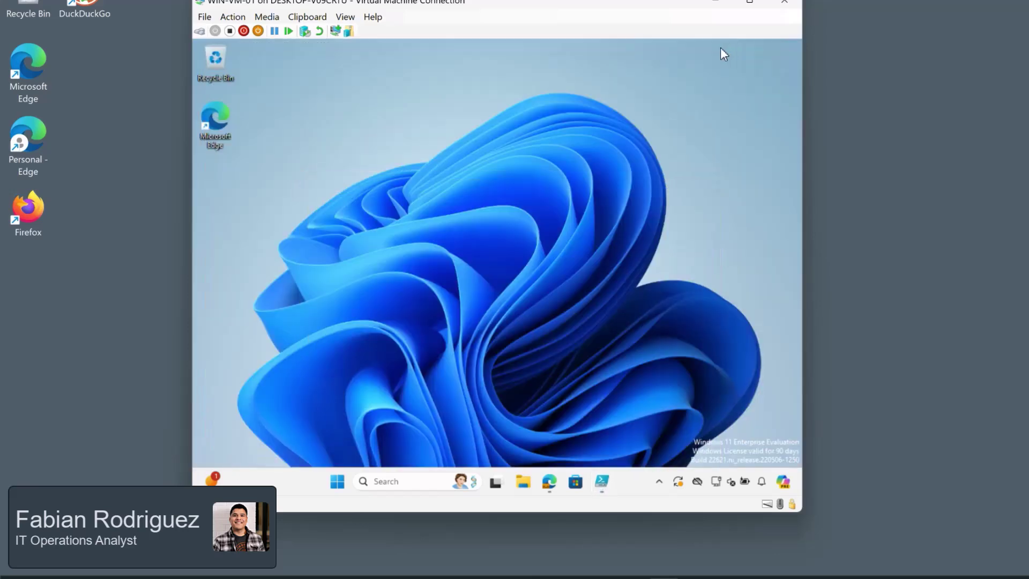
pyautogui.click(522, 480)
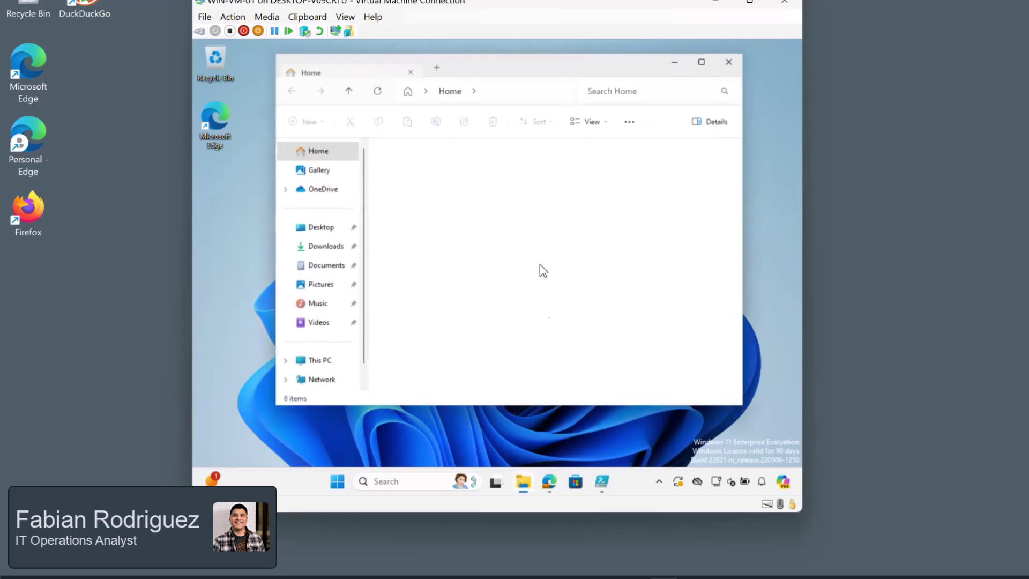
pyautogui.click(333, 363)
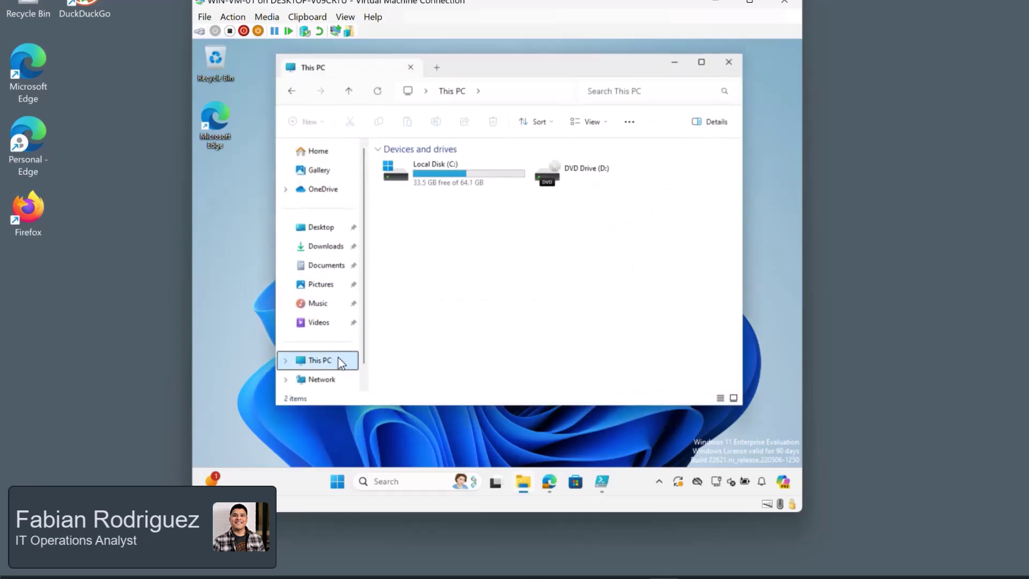
pyautogui.doubleClick(475, 185)
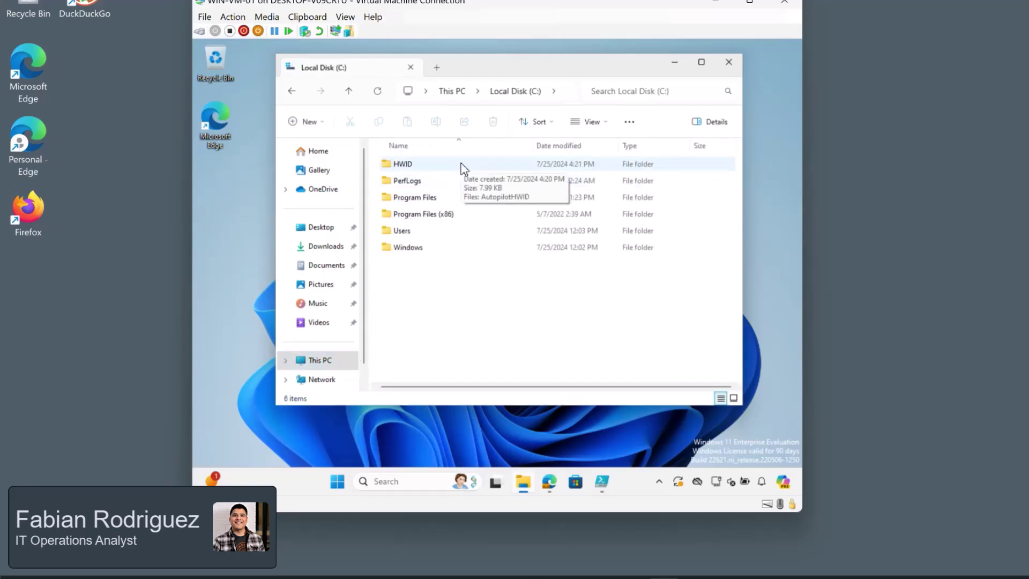
pyautogui.doubleClick(464, 170)
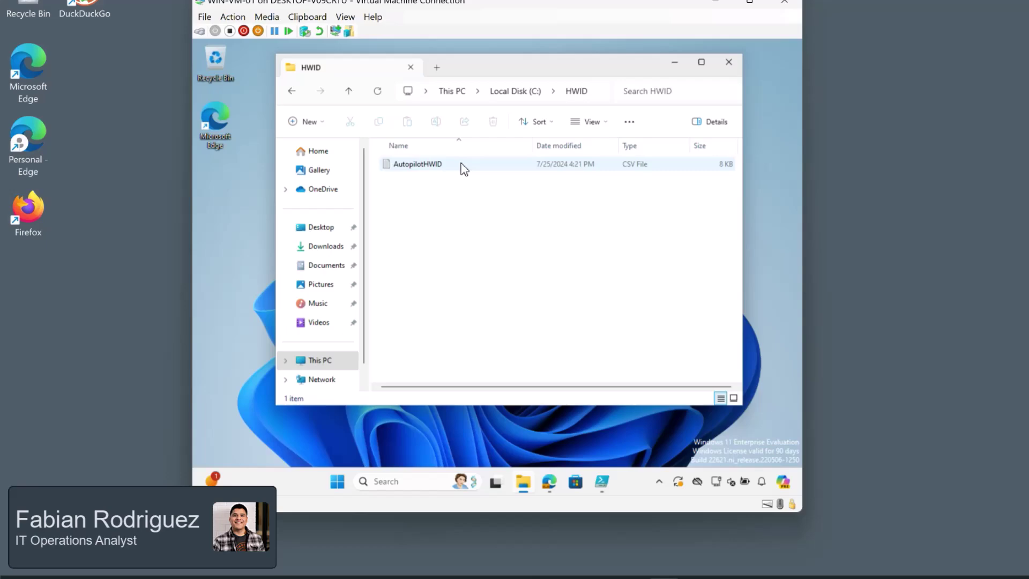
pyautogui.doubleClick(464, 170)
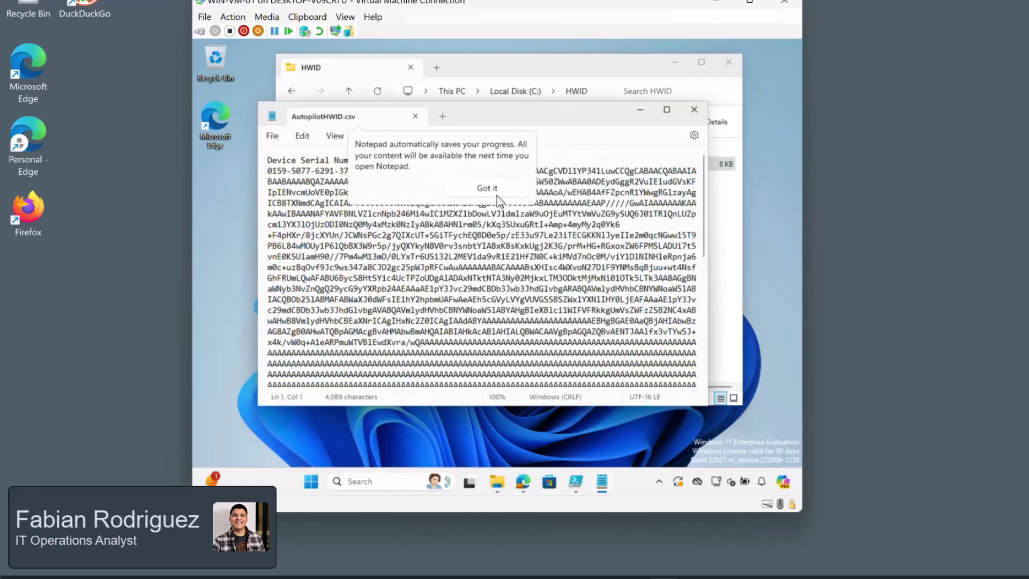
# - Review the CSV's serial number, product ID and hash, then close Notepad and minimize Explorer
pyautogui.moveTo(536, 127); pyautogui.dragTo(534, 118)
pyautogui.scroll(-10, 706, 197)
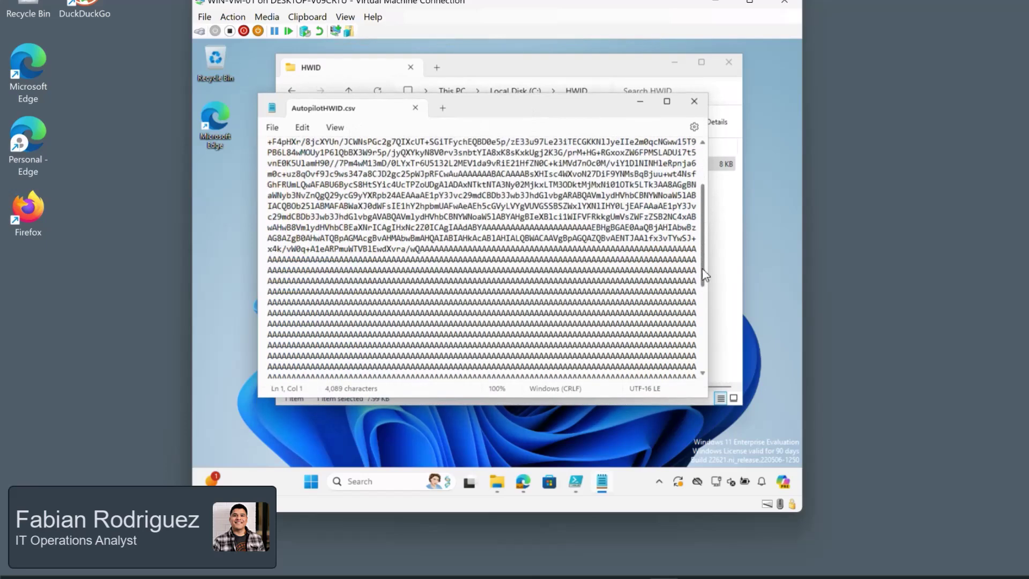
pyautogui.scroll(10, 706, 185)
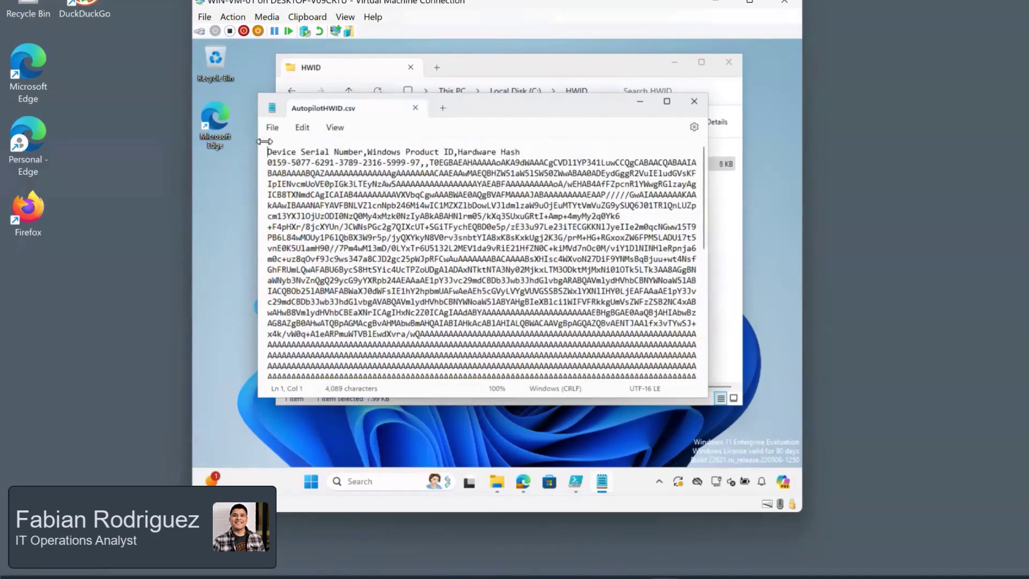
pyautogui.click(694, 101)
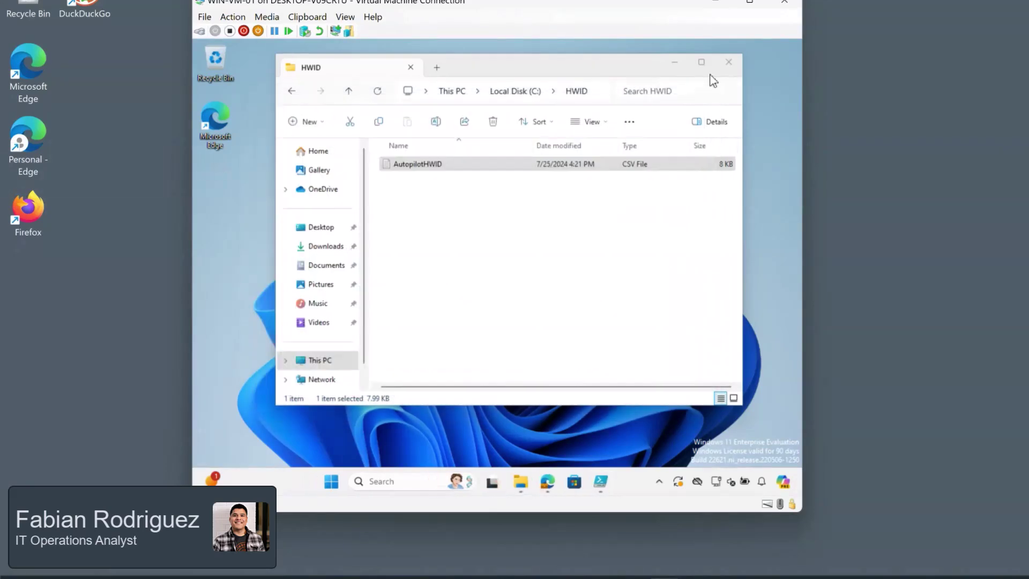
pyautogui.doubleClick(679, 71)
pyautogui.click(640, 148)
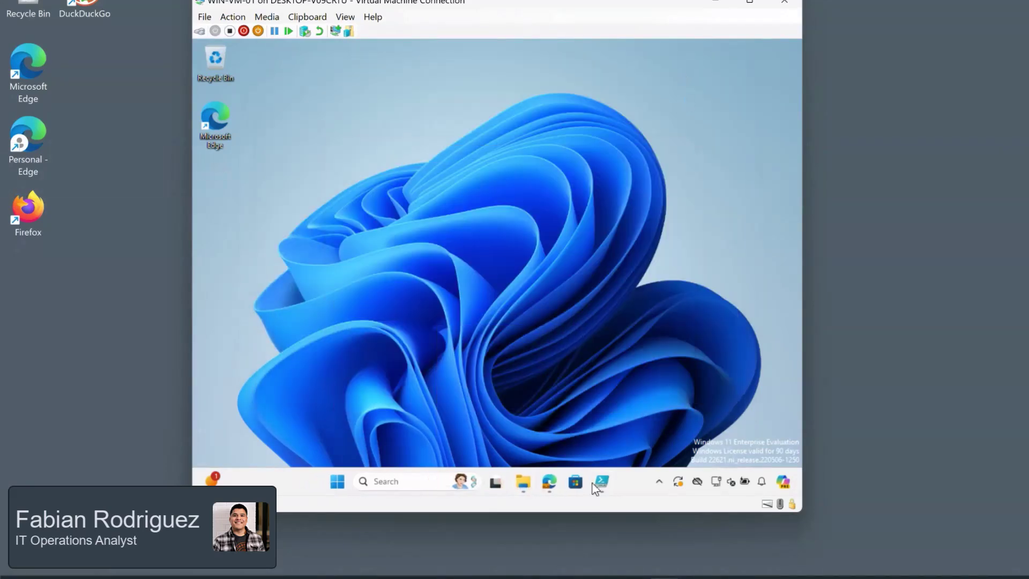
# - Back in Intune, open Devices > Enrollment > Windows Autopilot Devices listing four devices
pyautogui.click(551, 481)
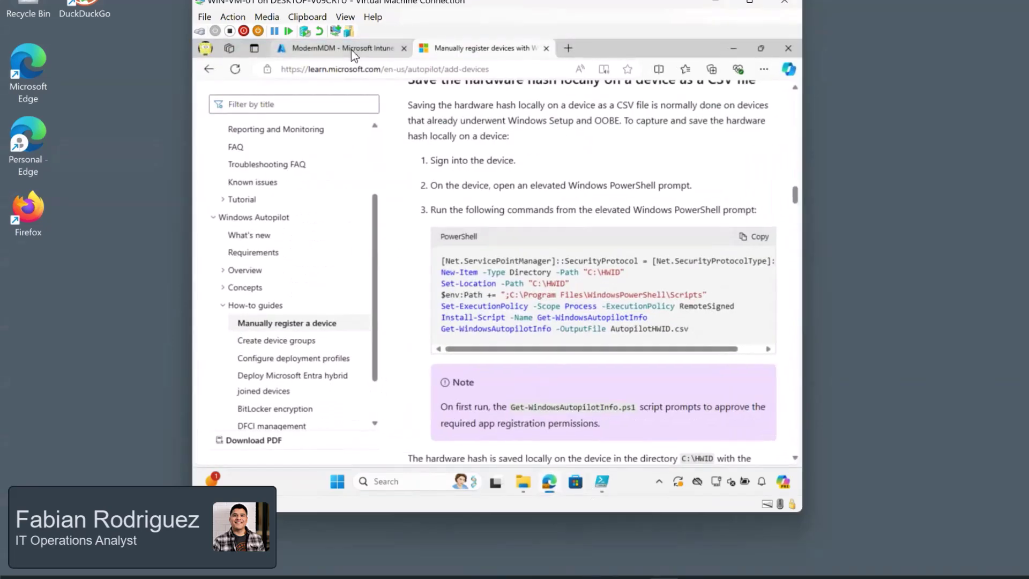
pyautogui.click(352, 48)
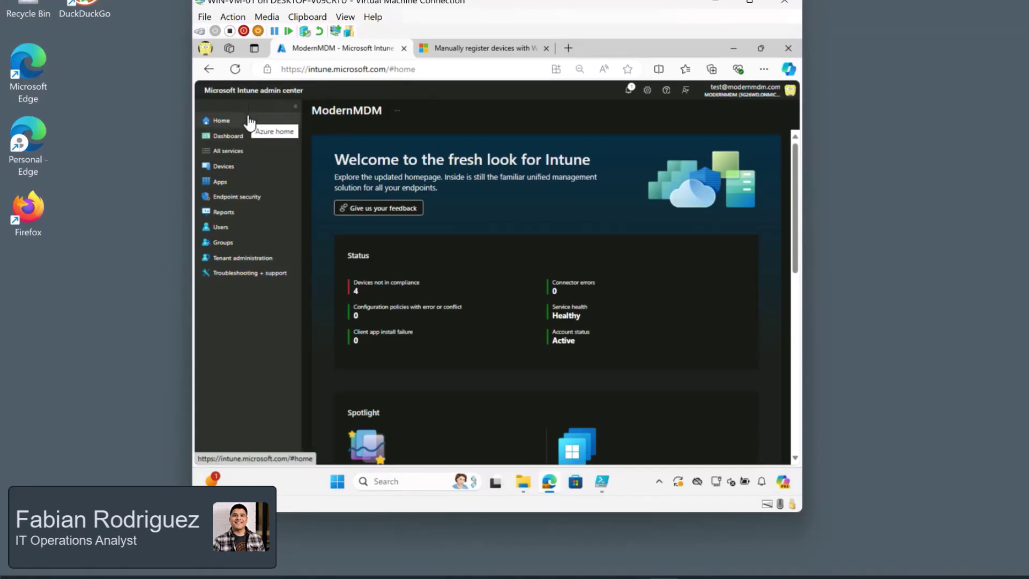
pyautogui.click(229, 171)
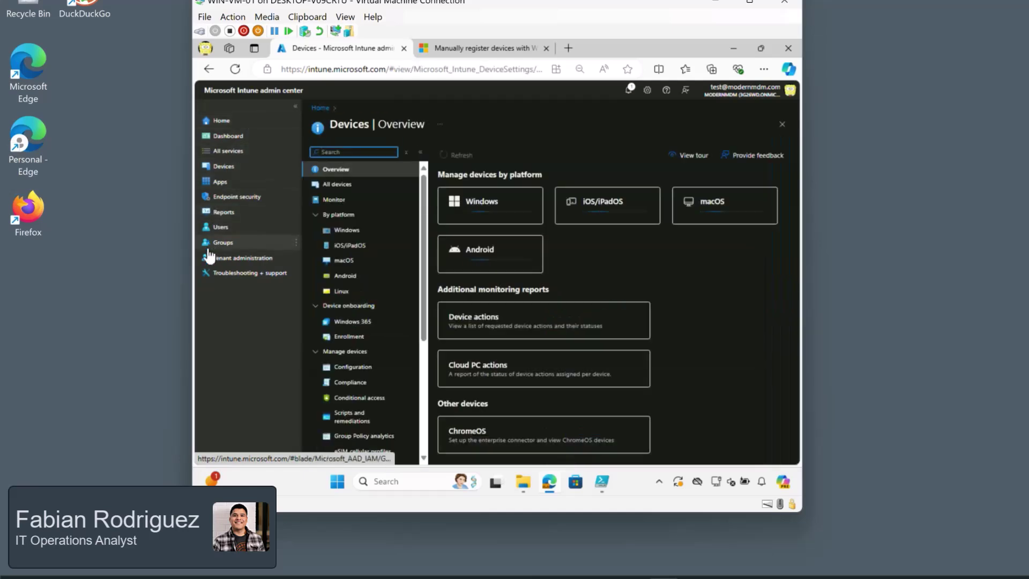
pyautogui.click(365, 339)
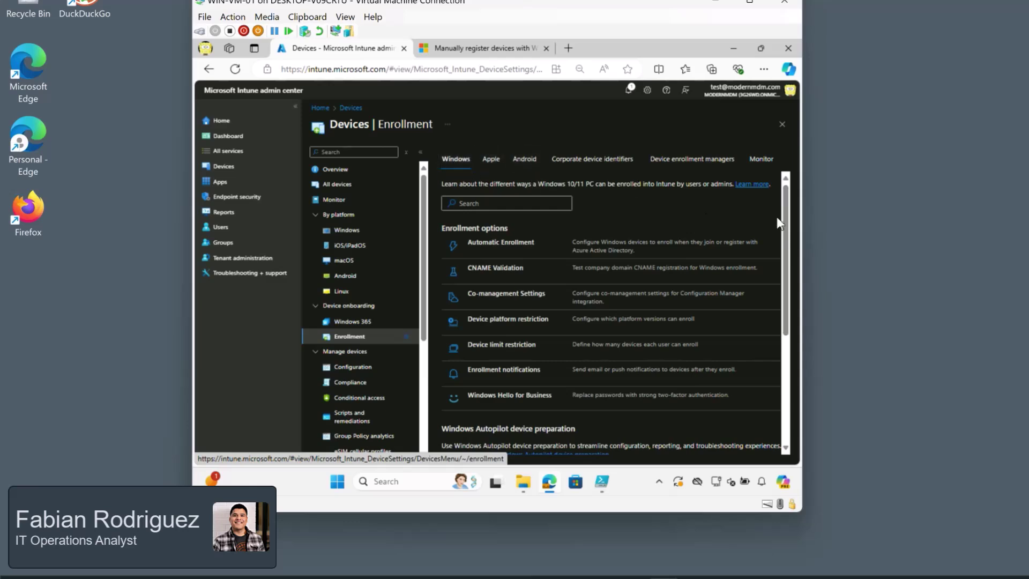
pyautogui.moveTo(783, 220); pyautogui.dragTo(781, 332)
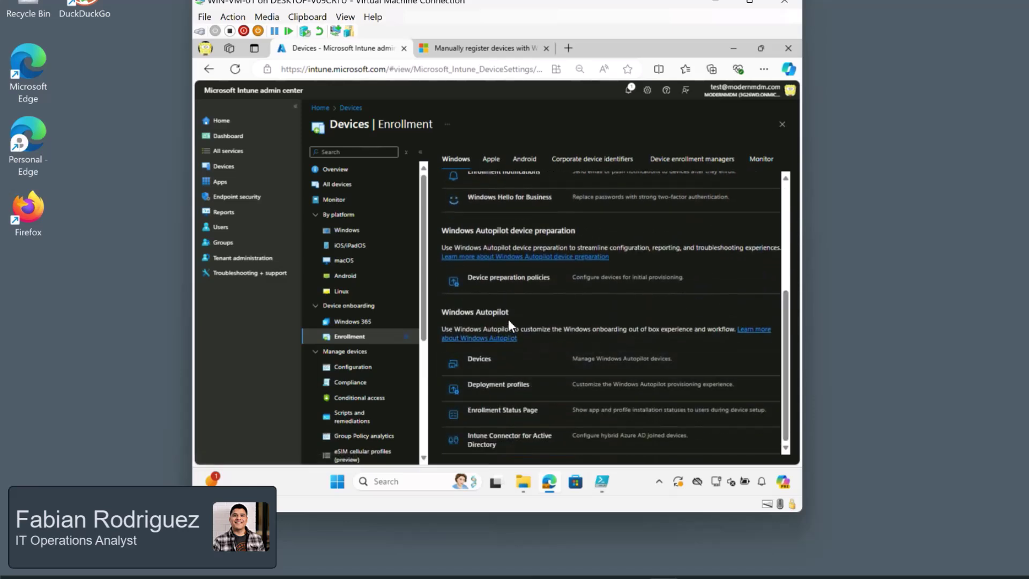
pyautogui.click(493, 371)
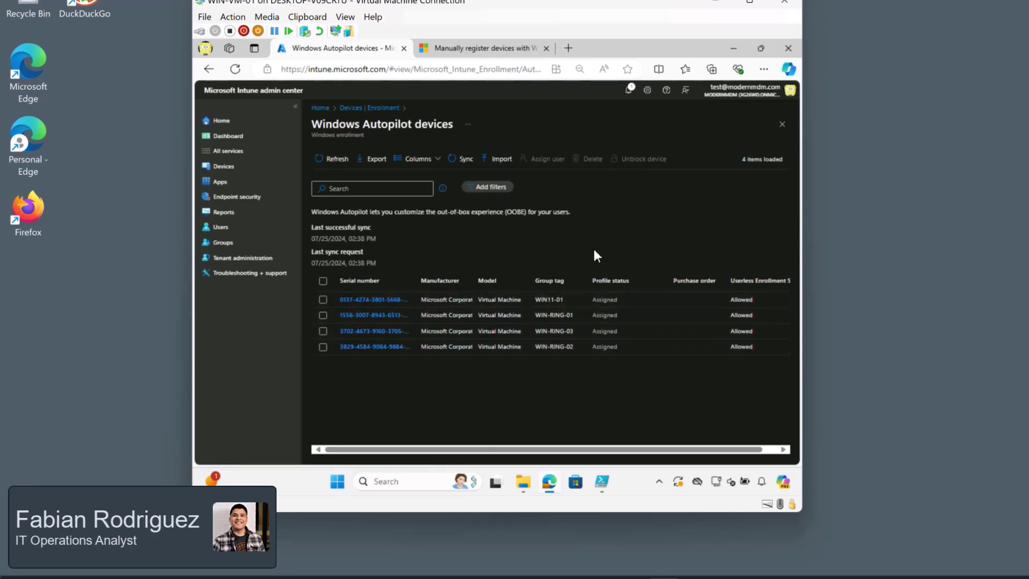
# - Start an Autopilot import and select C:\HWID\AutopilotHWID.csv, showing one correctly formatted row
pyautogui.click(502, 159)
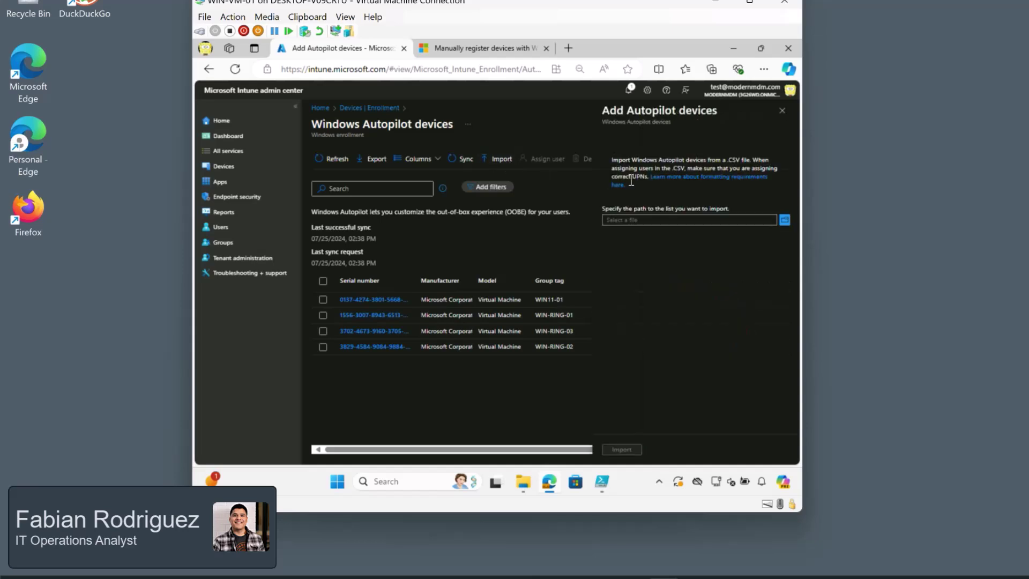
pyautogui.click(637, 223)
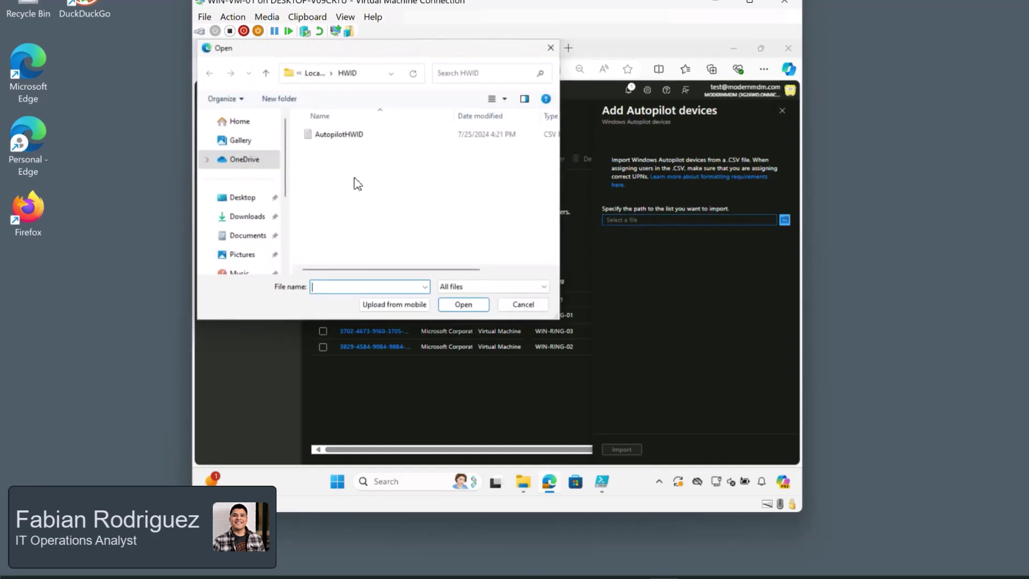
pyautogui.moveTo(287, 184); pyautogui.dragTo(284, 231)
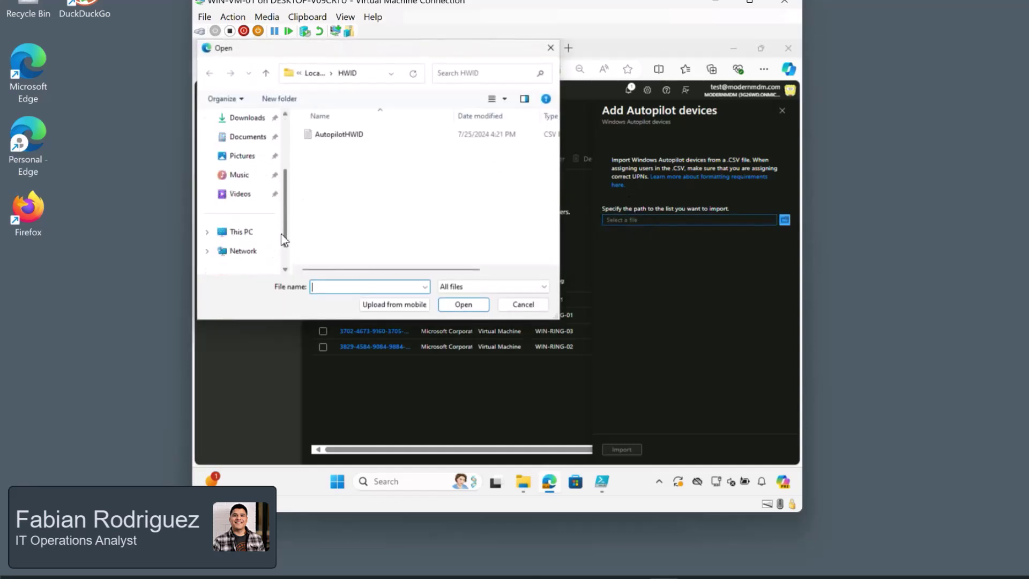
pyautogui.click(241, 232)
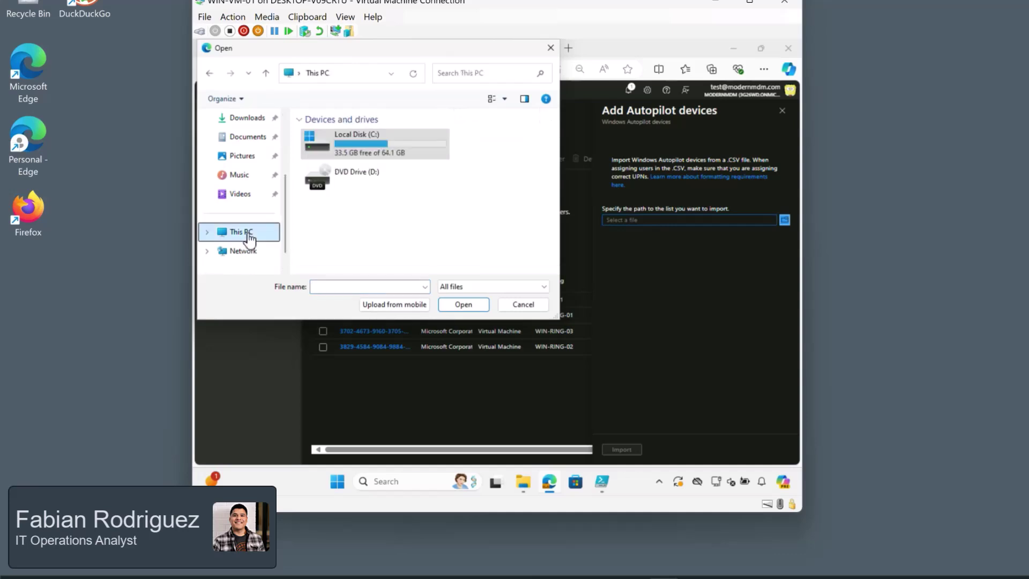
pyautogui.doubleClick(362, 156)
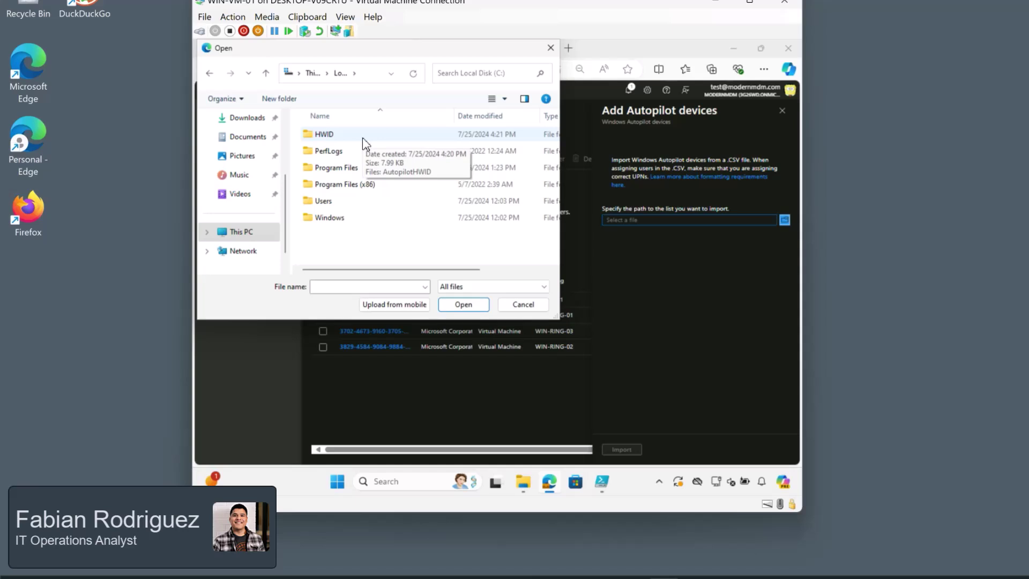
pyautogui.doubleClick(363, 138)
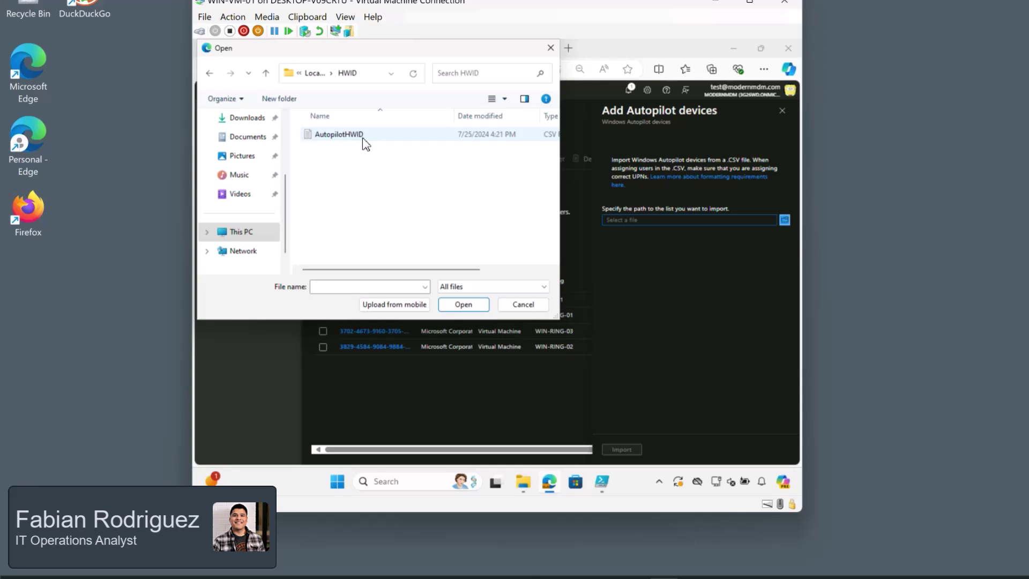
pyautogui.doubleClick(363, 138)
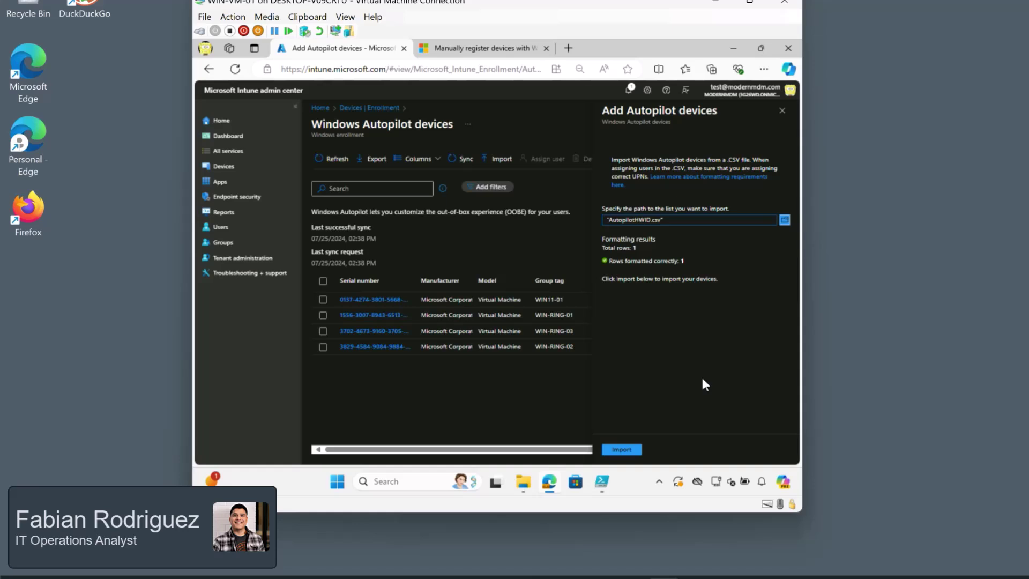
# - Import the one-device CSV and confirm the 'Importing devices' notification is in progress
pyautogui.click(628, 449)
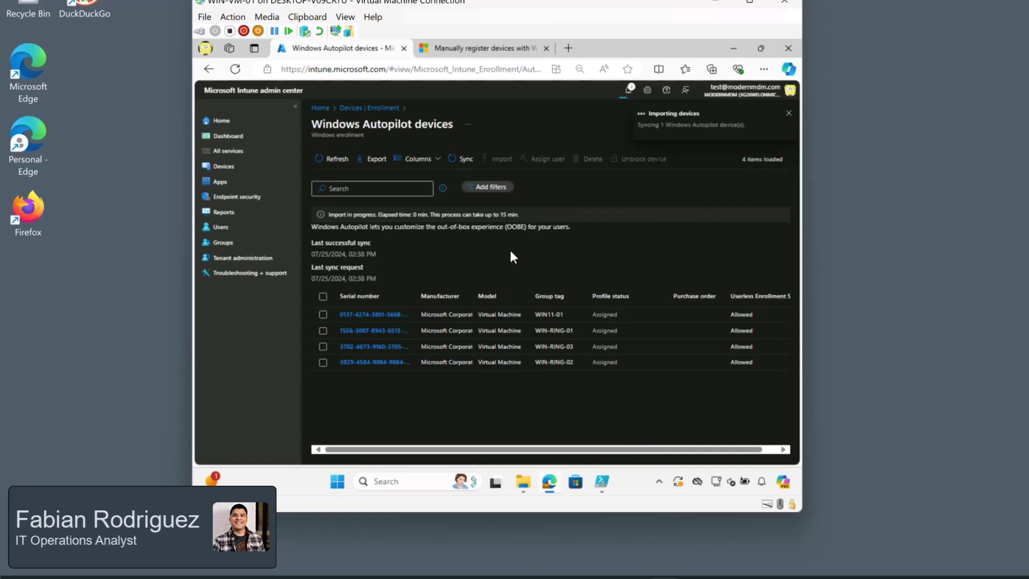
pyautogui.click(630, 91)
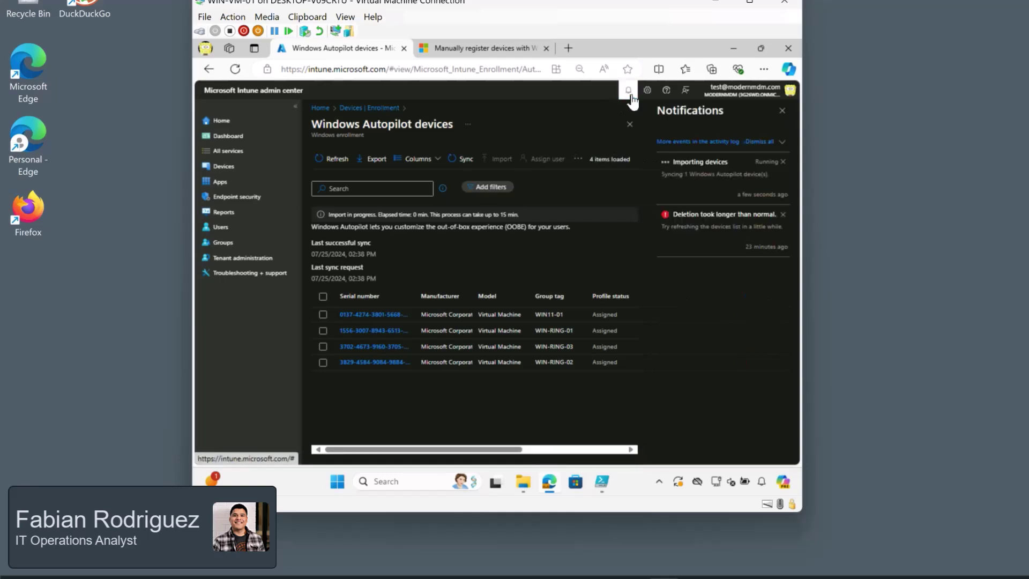
pyautogui.tripleClick(680, 162)
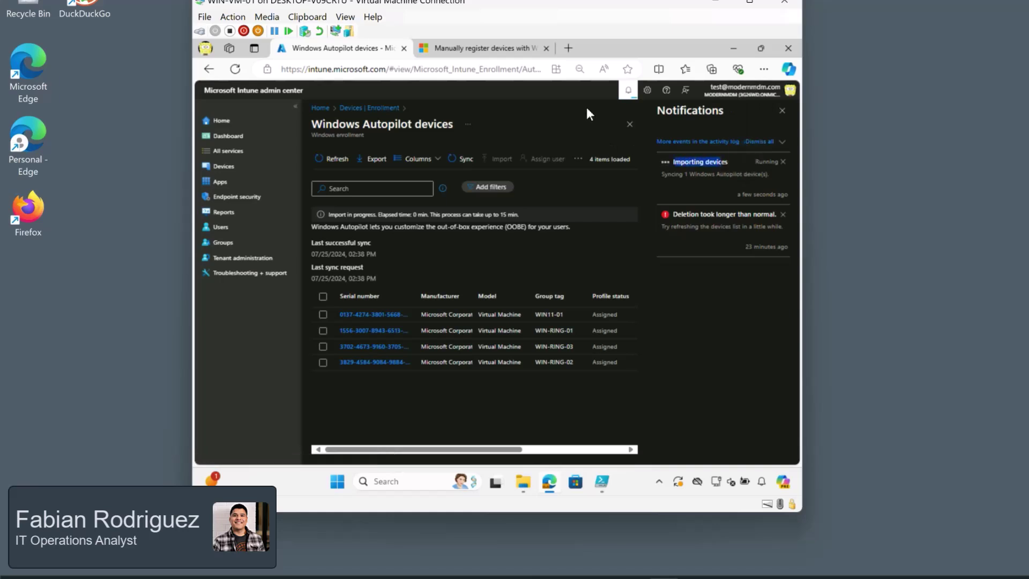
pyautogui.click(782, 111)
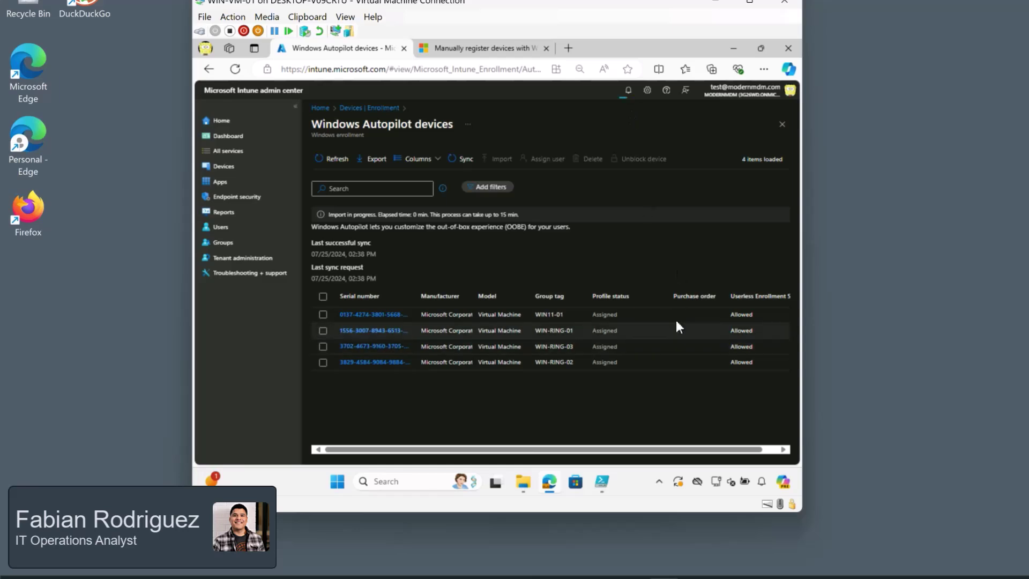
# - Bring the PowerShell ISE window forward, then minimize it
pyautogui.moveTo(615, 495)
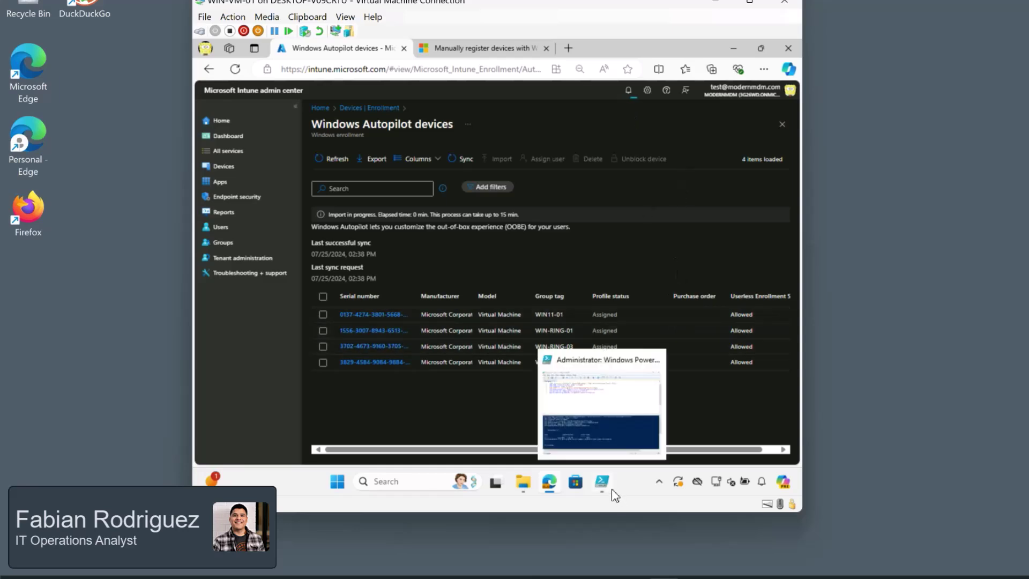
pyautogui.click(609, 479)
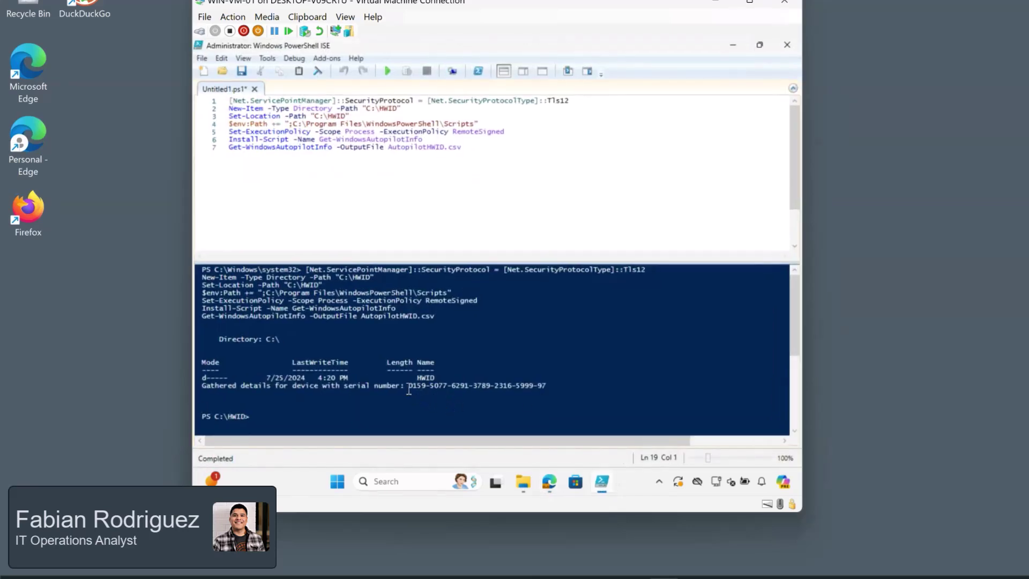
pyautogui.click(733, 44)
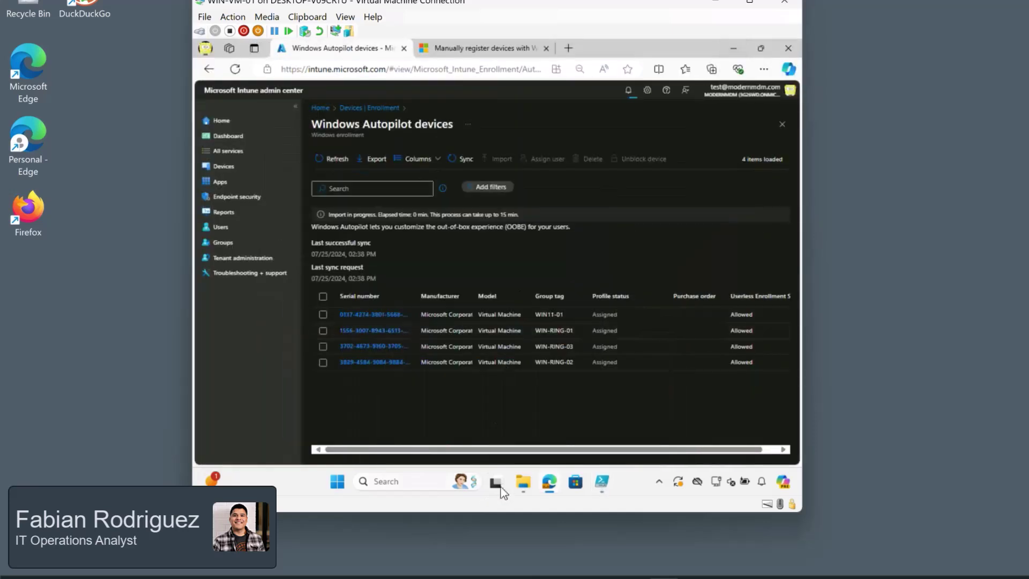
# - Open AutopilotHWID.csv in Notepad, copy the device serial number, and minimize Notepad
pyautogui.click(527, 481)
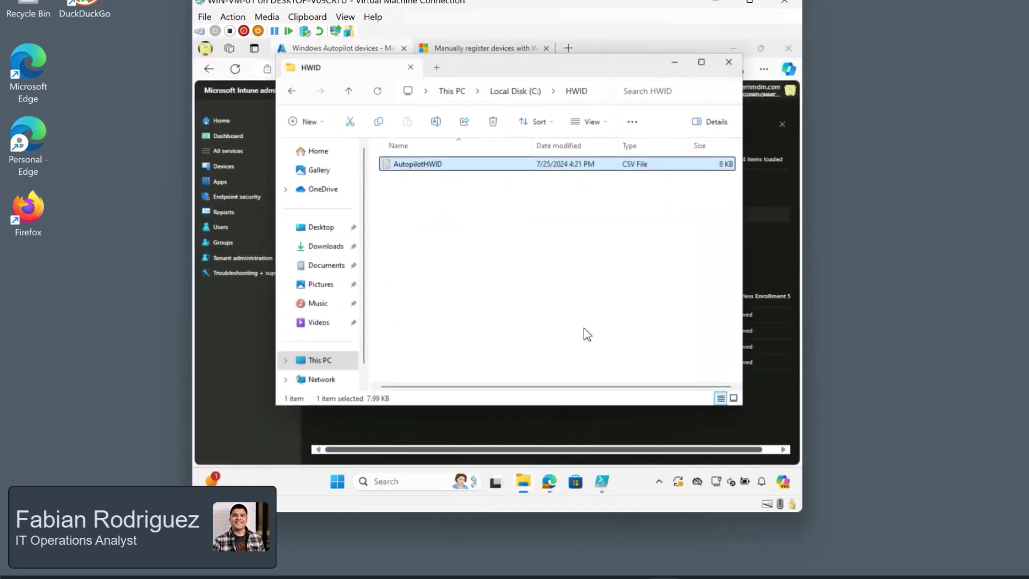
pyautogui.doubleClick(418, 164)
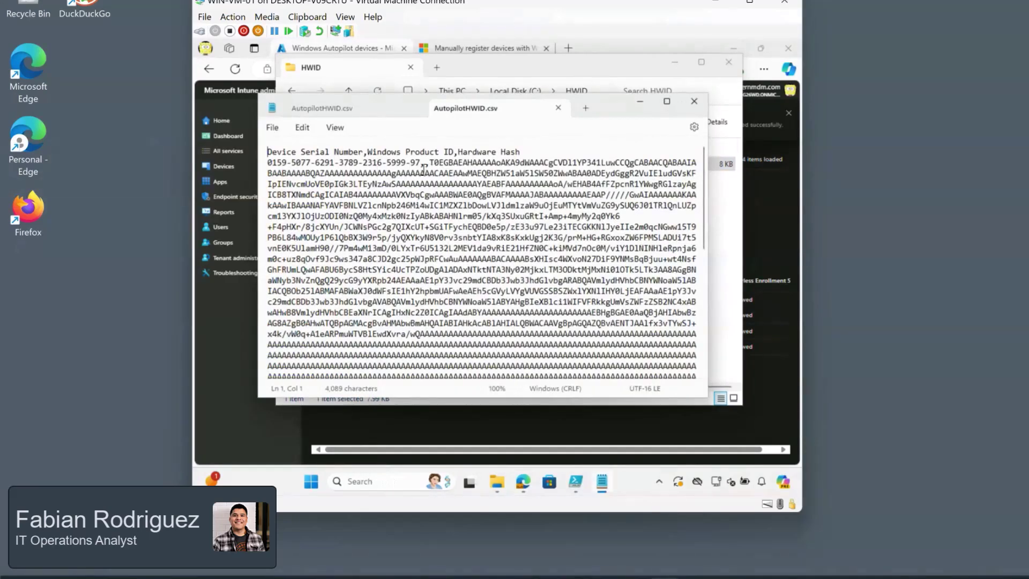
pyautogui.click(421, 164)
pyautogui.moveTo(421, 163); pyautogui.dragTo(269, 166)
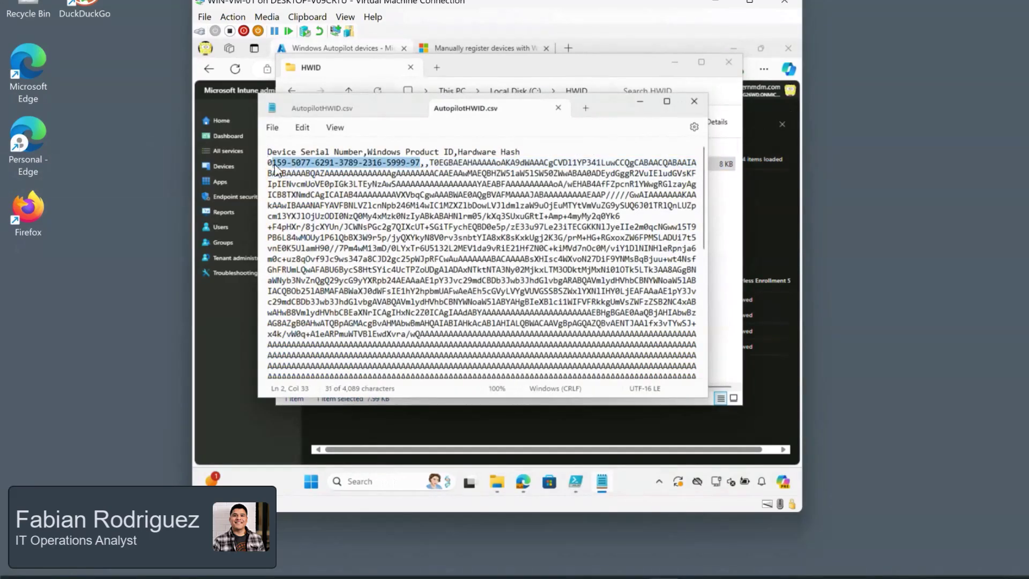
pyautogui.rightClick(273, 177)
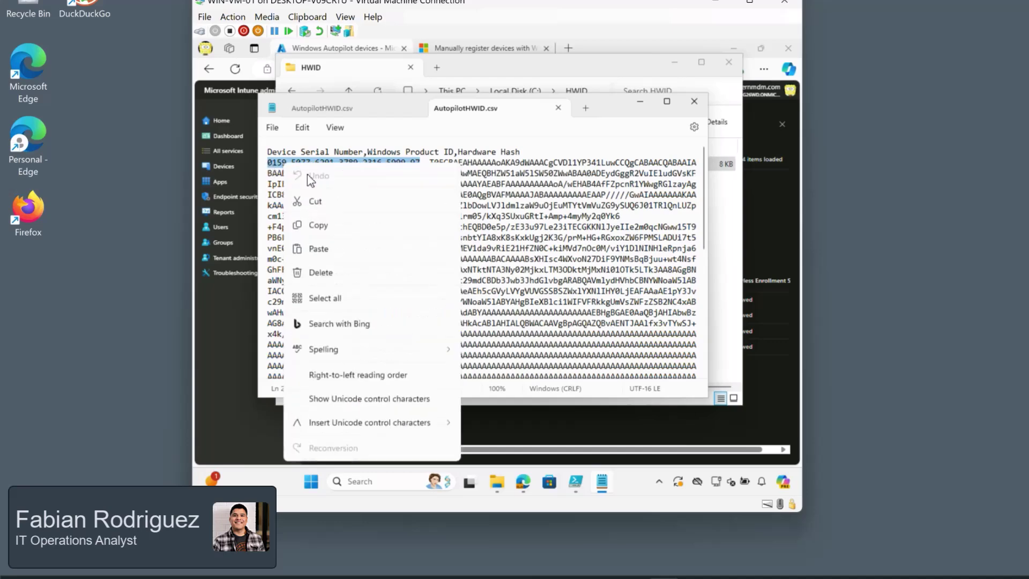
pyautogui.click(336, 226)
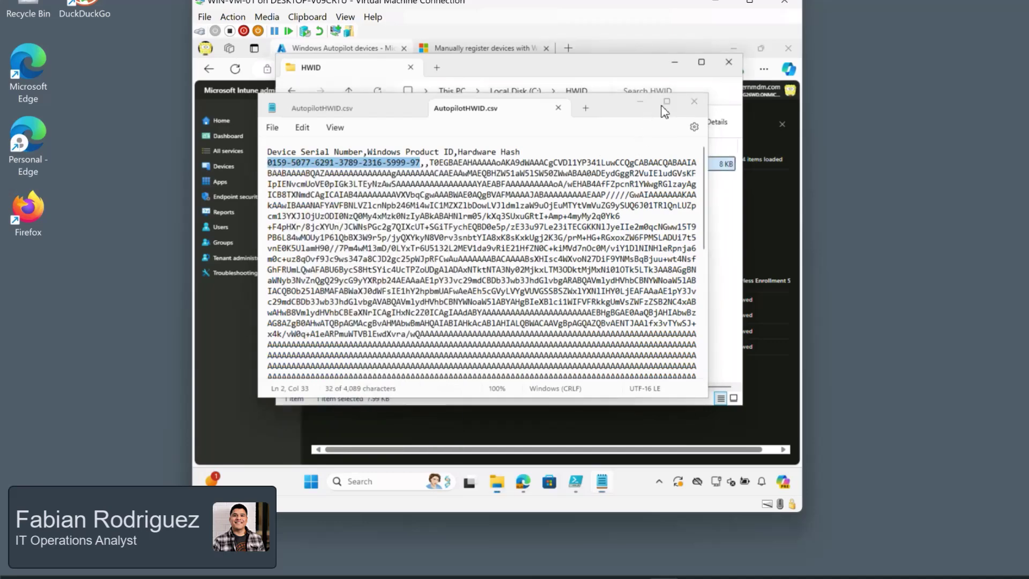
pyautogui.click(643, 103)
# - Minimize File Explorer and refresh the Windows Autopilot devices list
pyautogui.click(676, 65)
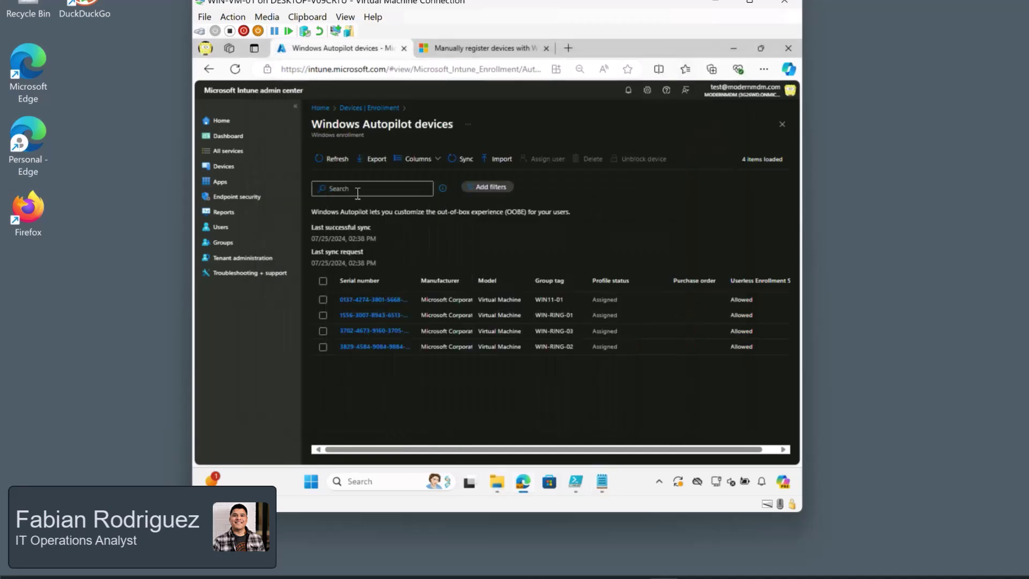
pyautogui.click(353, 188)
pyautogui.click(551, 131)
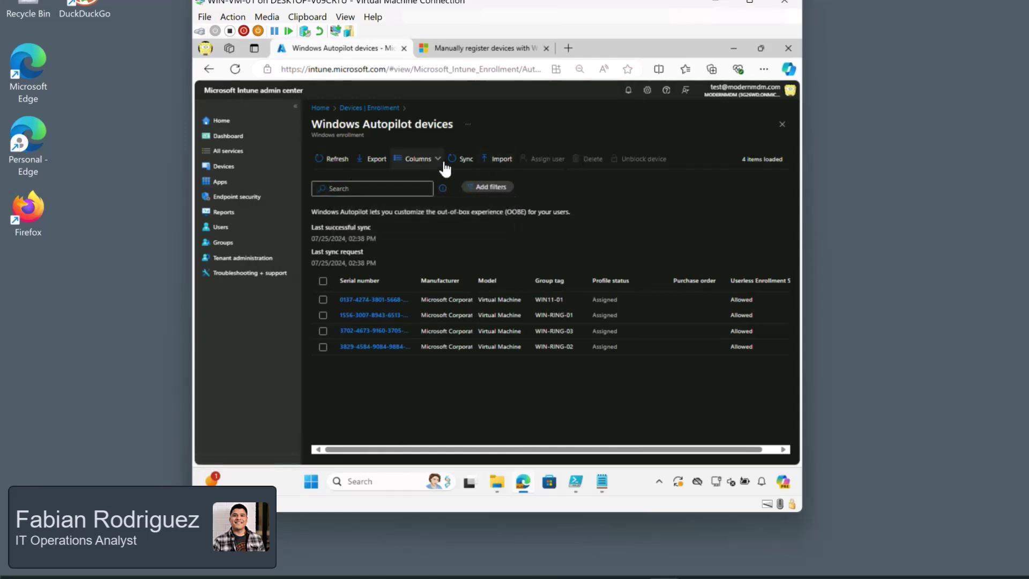
pyautogui.click(332, 158)
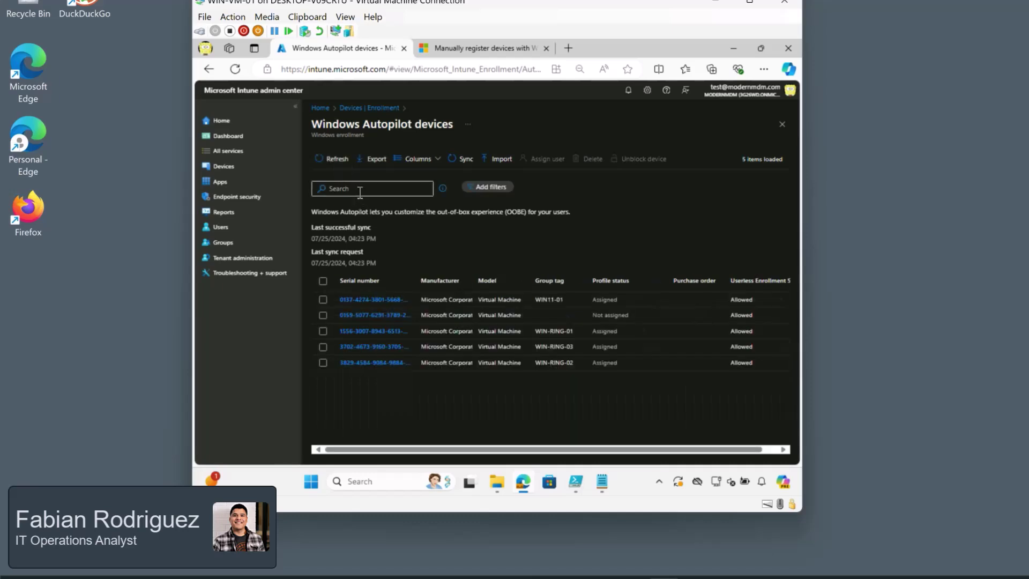
# - Search the device list by the pasted serial number and widen the Serial number column
pyautogui.click(360, 188)
pyautogui.rightClick(359, 192)
pyautogui.click(396, 299)
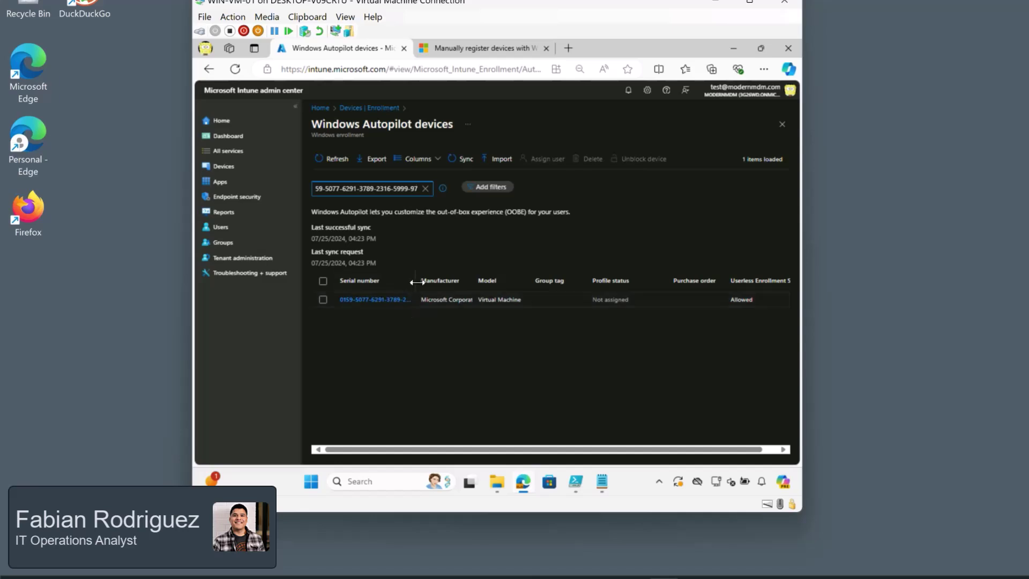
pyautogui.moveTo(417, 280); pyautogui.dragTo(425, 281)
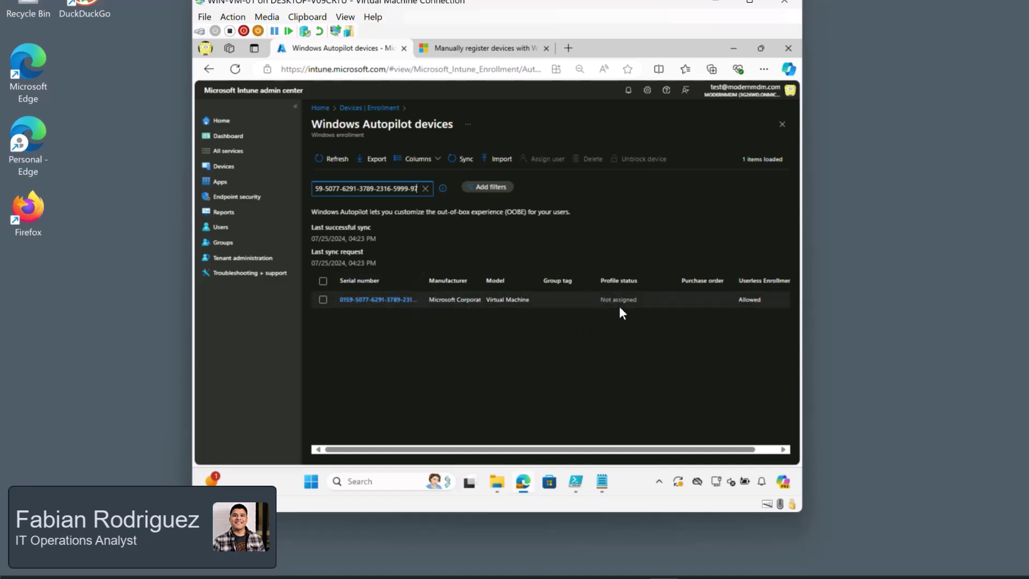